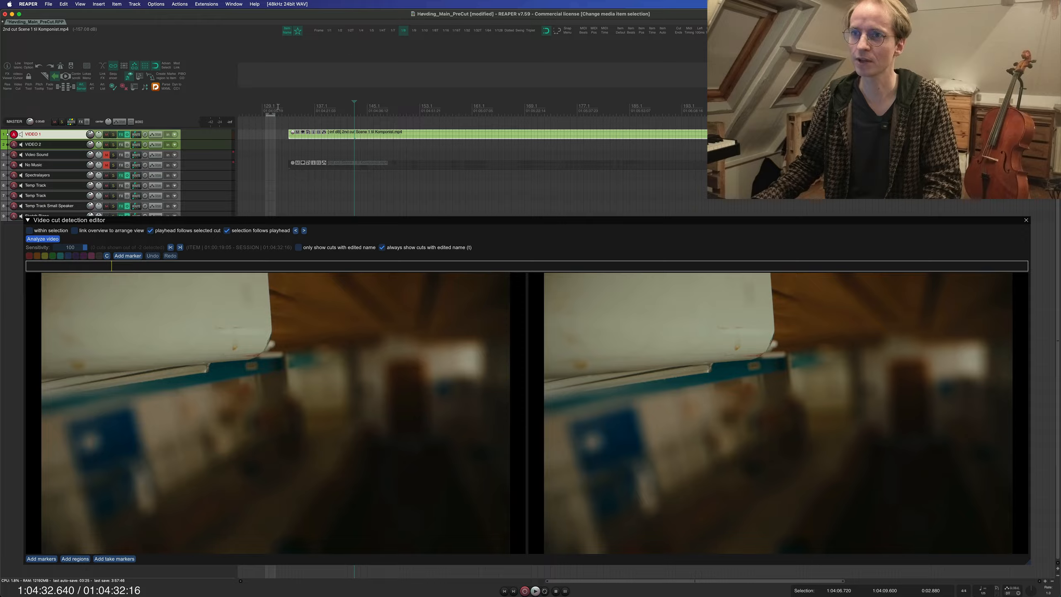
Preview the video frames at several positions along the timeline, ending at 01:05:44:16.
{"action": "left_click", "coordinate": [278, 106]}
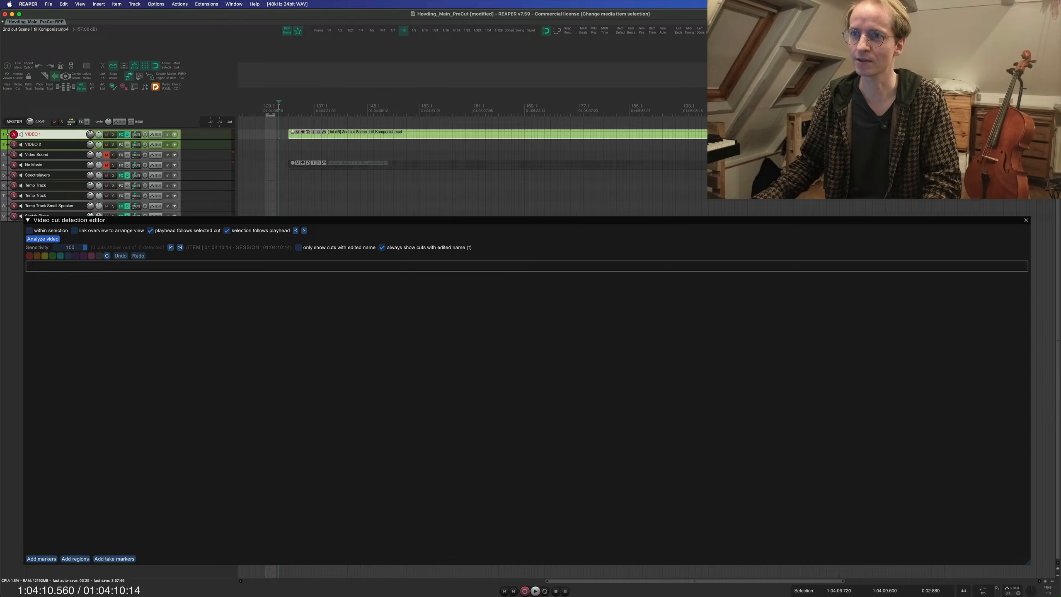
{"action": "left_click", "coordinate": [315, 108]}
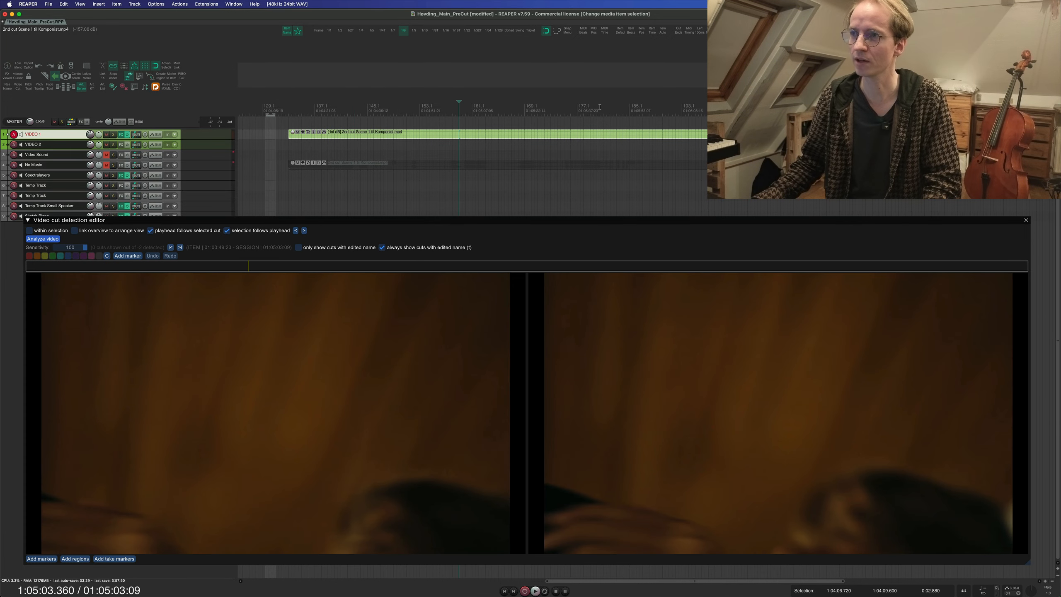
{"action": "left_click", "coordinate": [599, 107]}
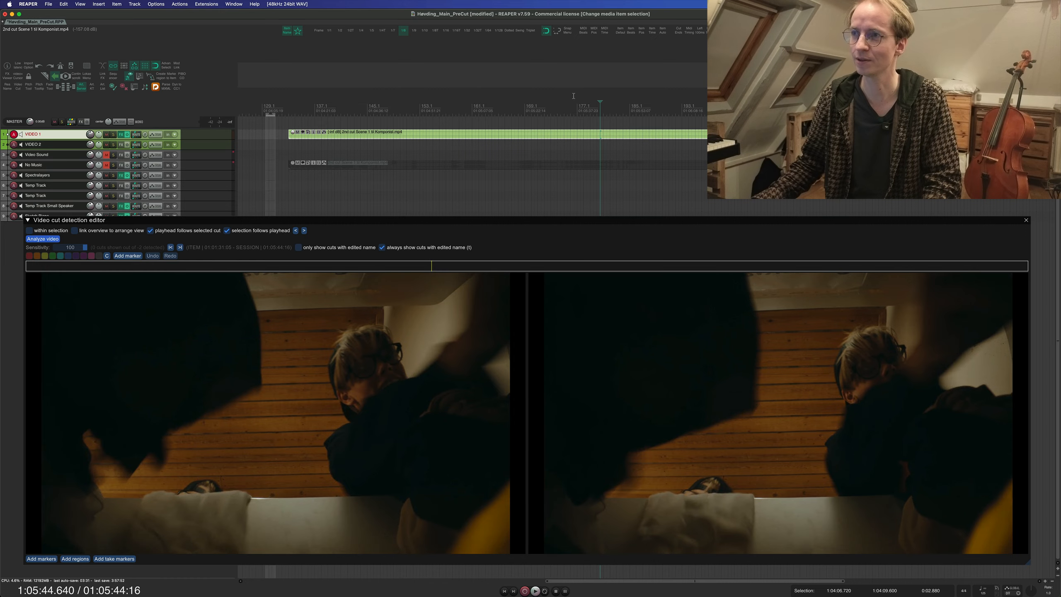
Analyze the selected video item to detect its cuts.
{"action": "scroll", "coordinate": [459, 92], "scroll_direction": "right", "scroll_amount": 3}
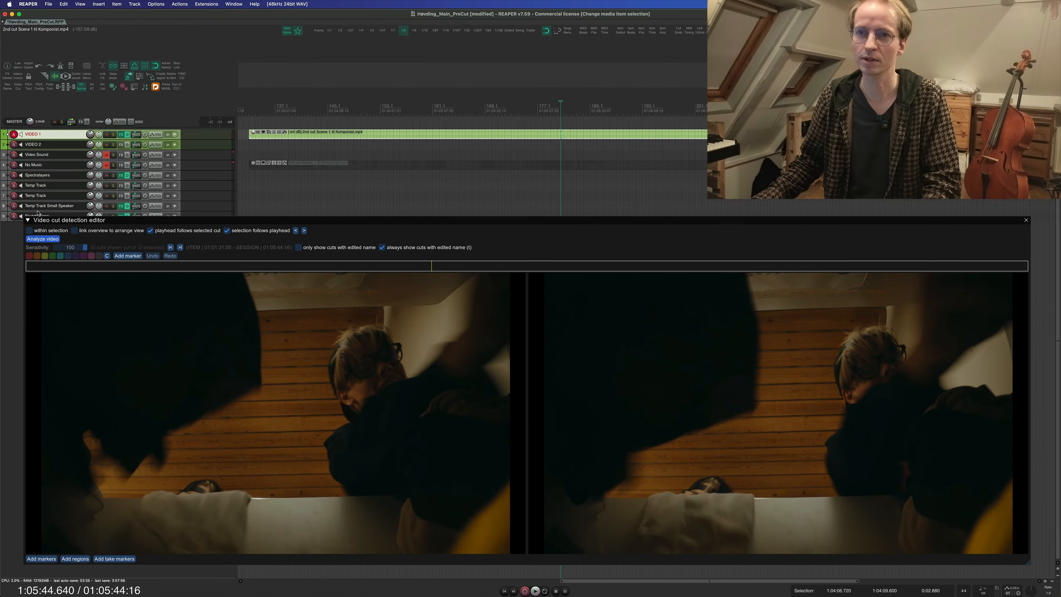
{"action": "left_click", "coordinate": [40, 239]}
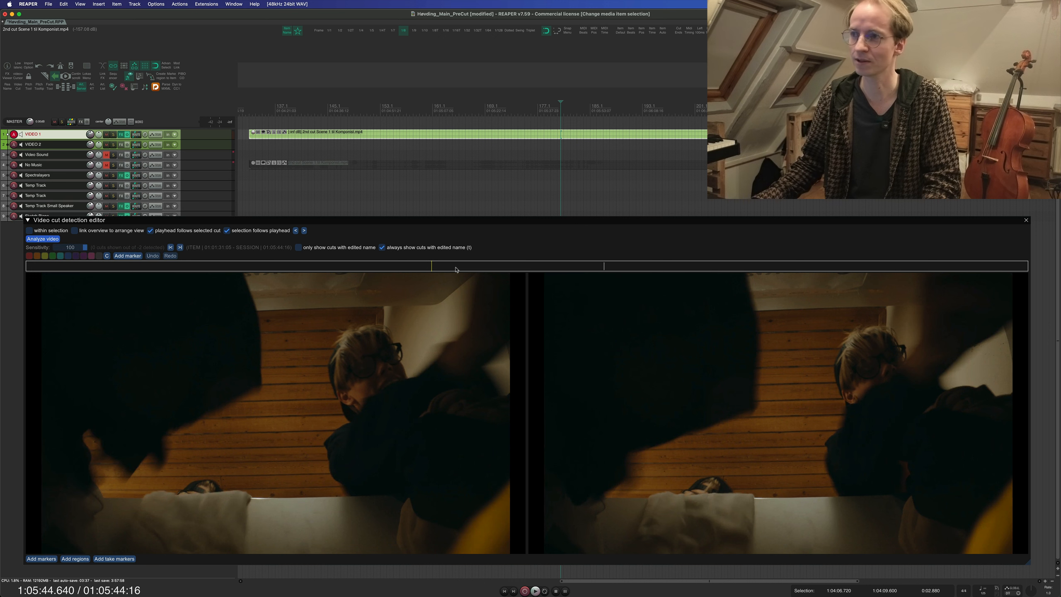
{"action": "left_click", "coordinate": [38, 239]}
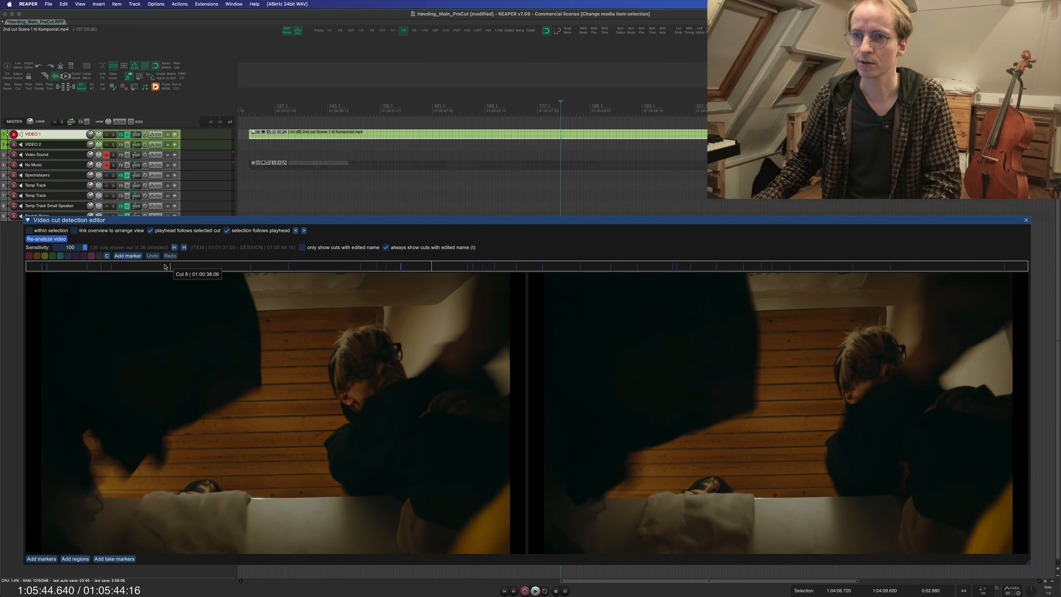
Inspect the before and after frames of detected cuts 8, 10, 9, 11 and 17 in the cut overview.
{"action": "left_click", "coordinate": [170, 266]}
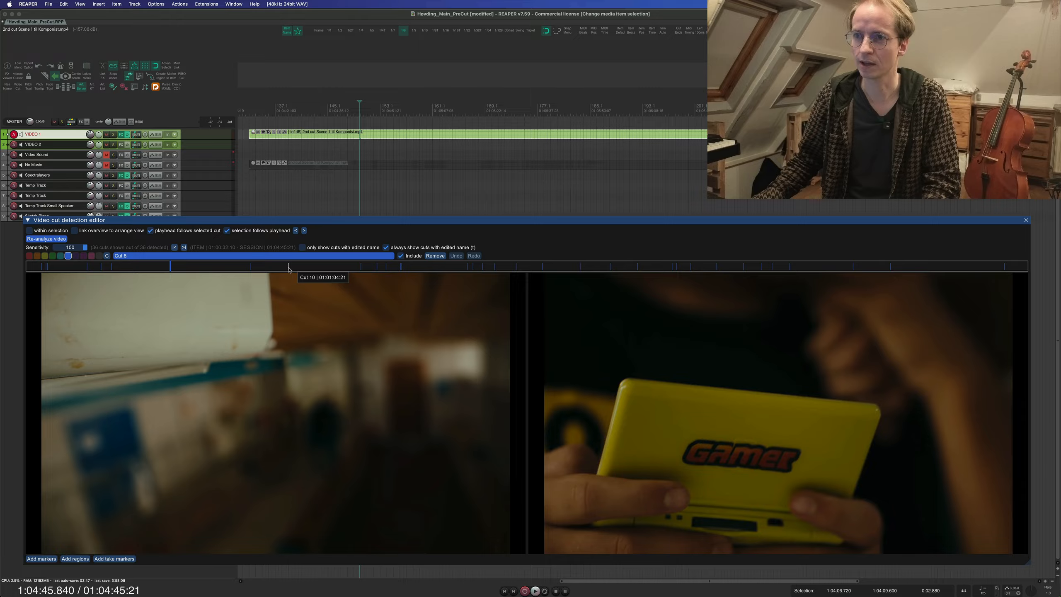
{"action": "left_click", "coordinate": [288, 270]}
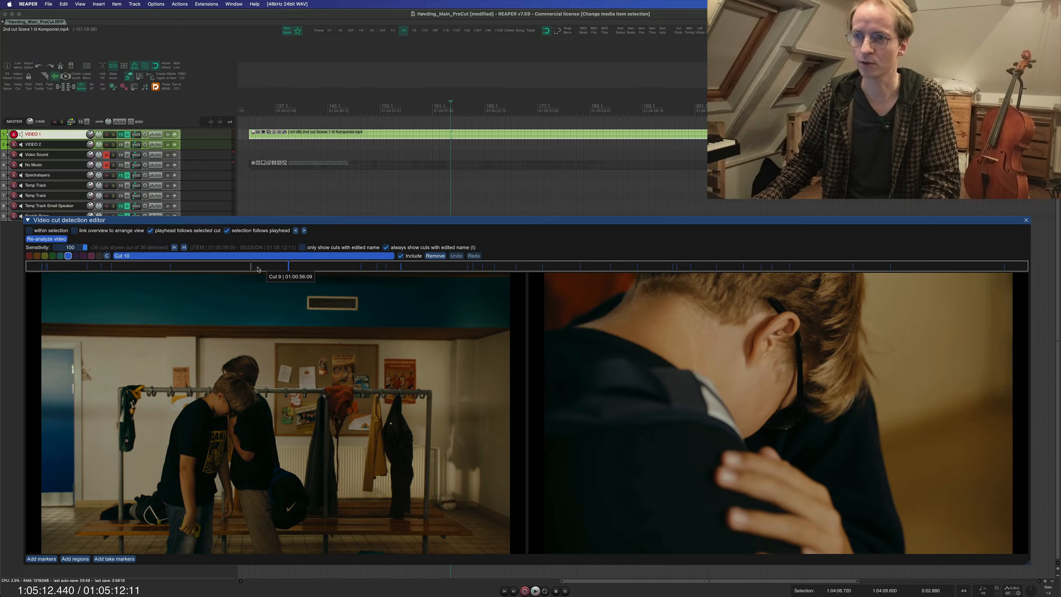
{"action": "left_click", "coordinate": [258, 268]}
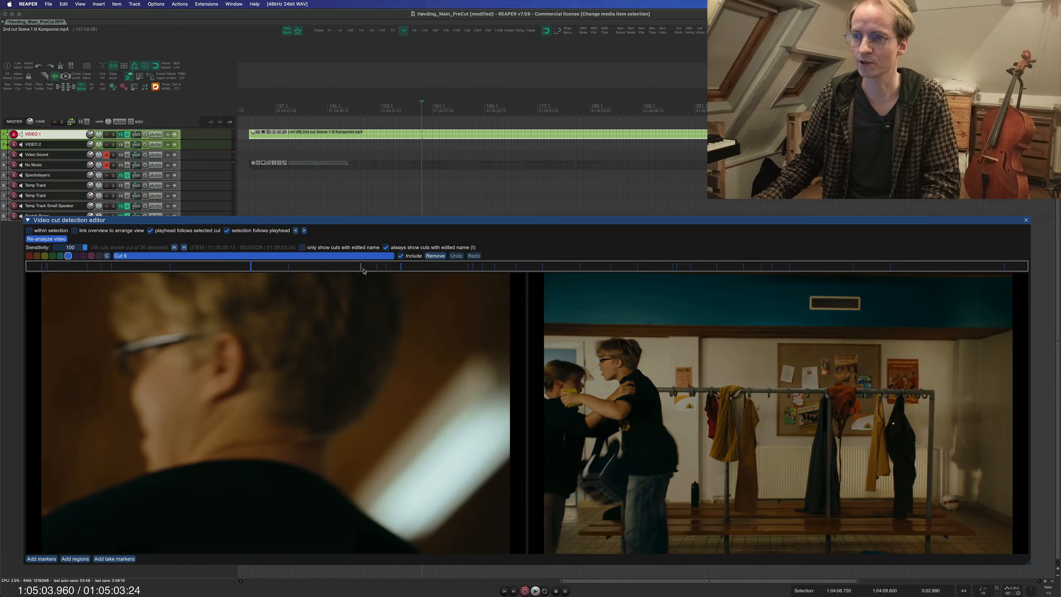
{"action": "left_click", "coordinate": [361, 267]}
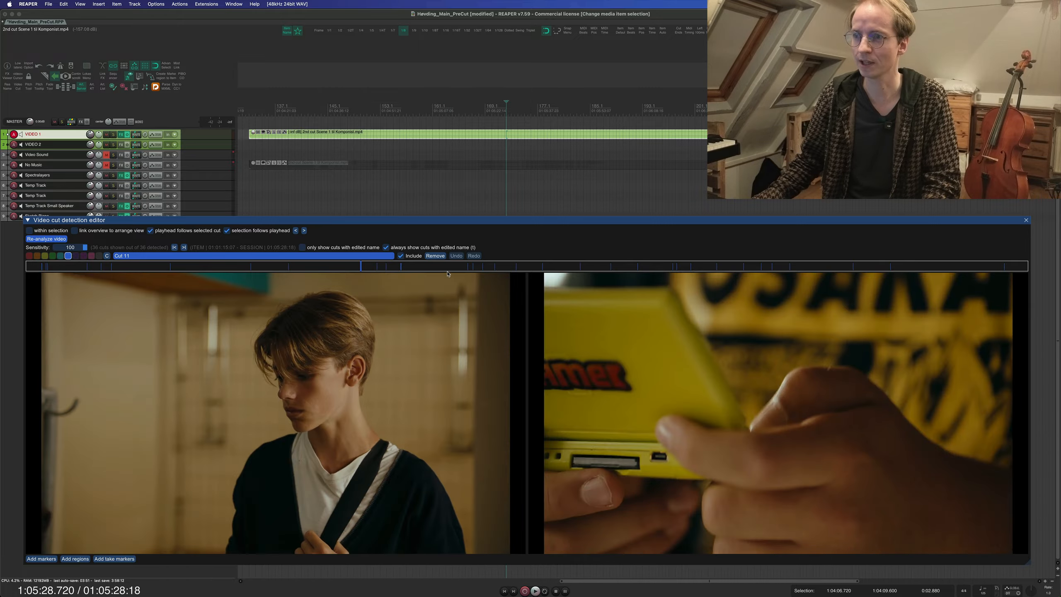
{"action": "left_click", "coordinate": [467, 266]}
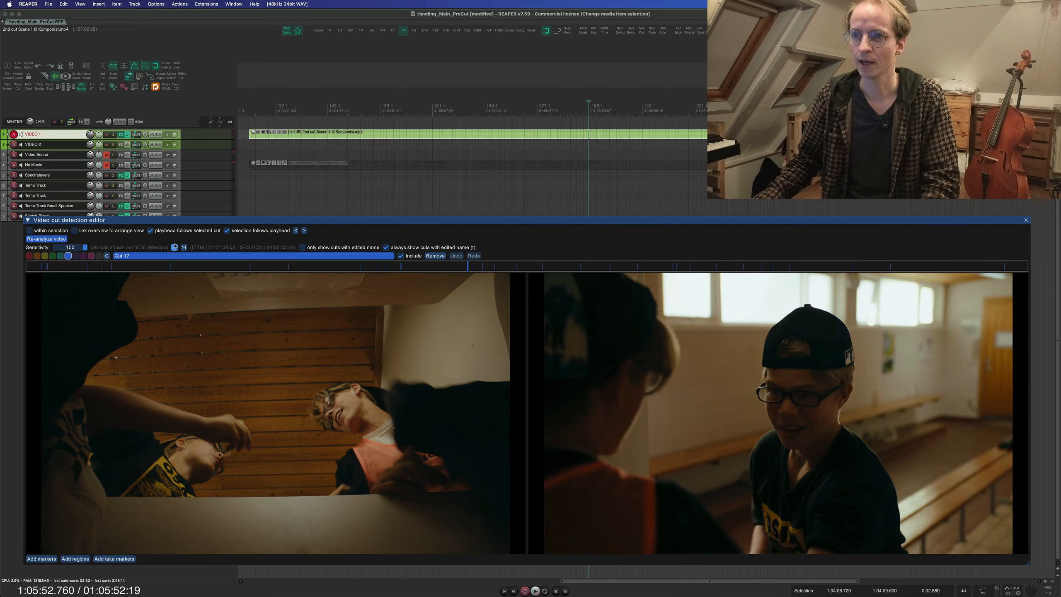
Go forward a few detected cuts from cut 17 and step back one by one to cut 8.
{"action": "left_click", "coordinate": [183, 248]}
{"action": "left_click", "coordinate": [183, 248]}
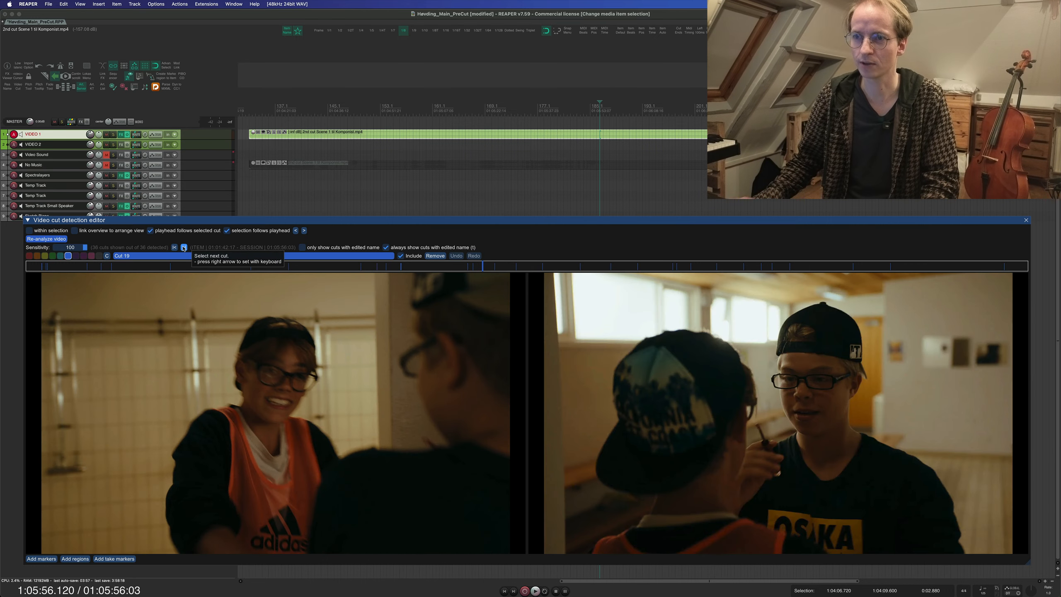
{"action": "key", "text": "Right"}
{"action": "key", "text": "Left"}
{"action": "key", "text": "Left"}
{"action": "key", "text": "Left"}
{"action": "key", "text": "Left"}
{"action": "key", "text": "Left"}
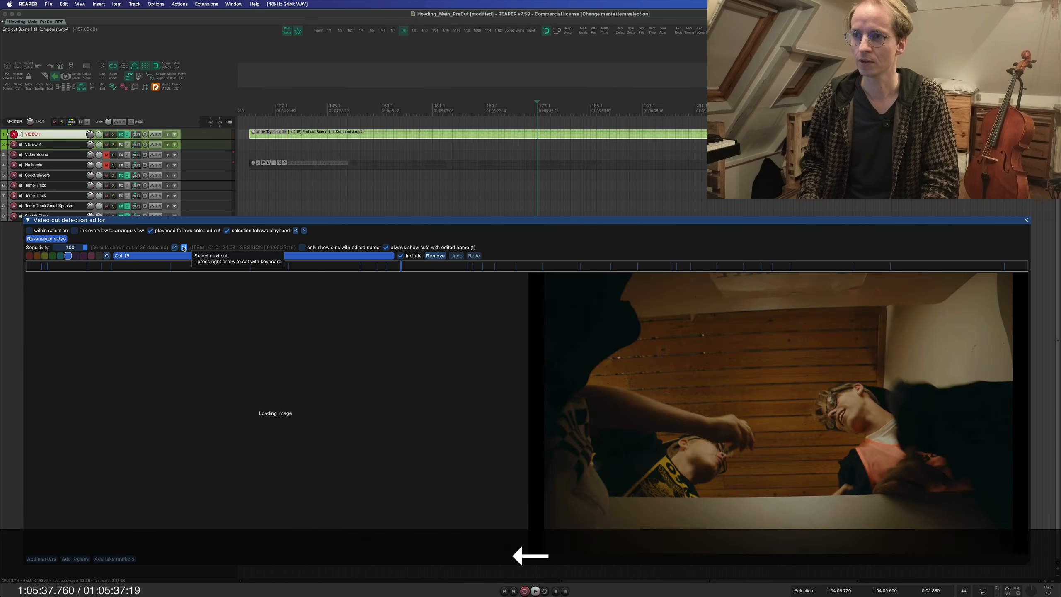
{"action": "key", "text": "Left"}
{"action": "key", "text": "Left"}
{"action": "key", "text": "Left"}
{"action": "key", "text": "Left"}
{"action": "key", "text": "Left"}
{"action": "key", "text": "Left"}
{"action": "key", "text": "Left"}
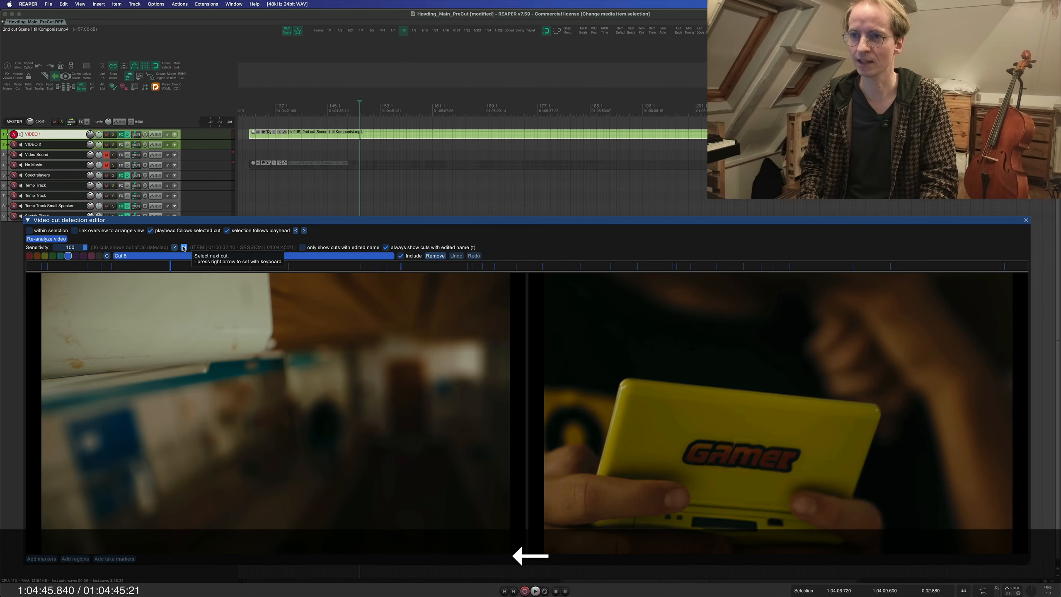
Step forward cut by cut from cut 8 to cut 15 and return to cut 14.
{"action": "key", "text": "Right"}
{"action": "key", "text": "Right"}
{"action": "key", "text": "Right"}
{"action": "key", "text": "Right"}
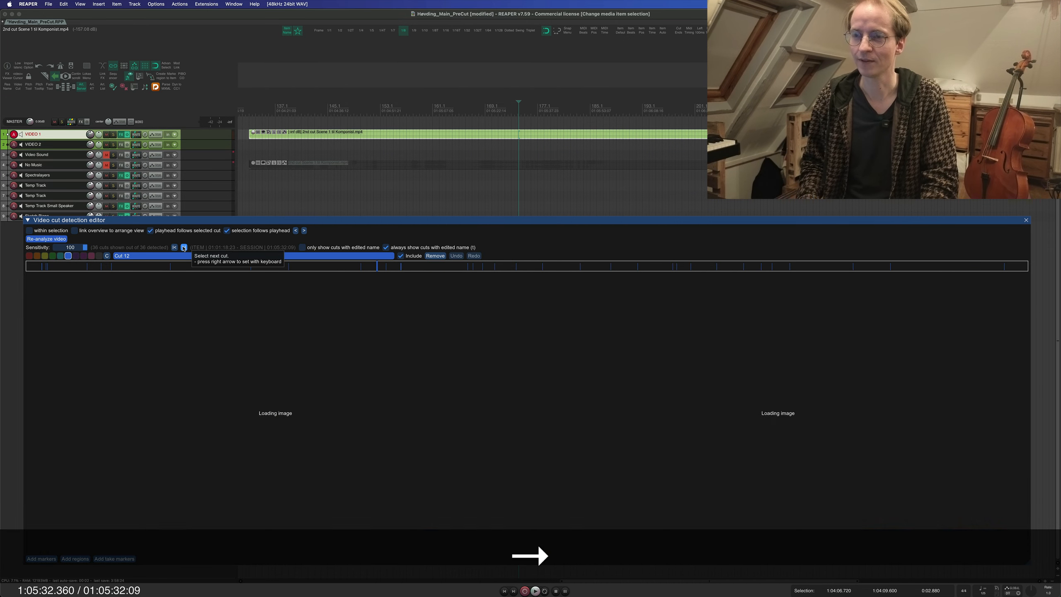
{"action": "key", "text": "Right"}
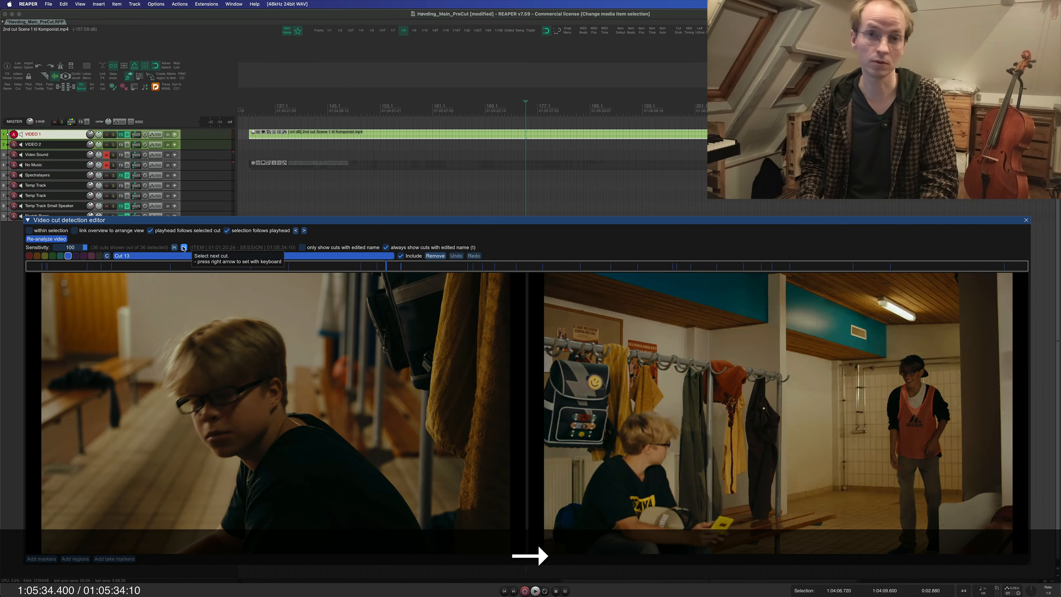
{"action": "key", "text": "Right"}
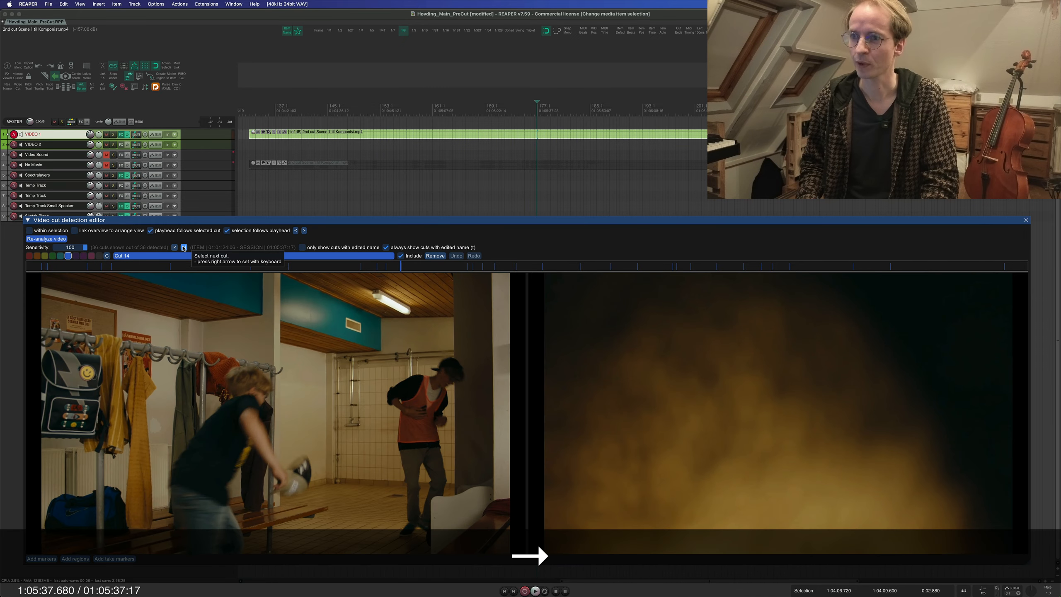
{"action": "key", "text": "Right"}
{"action": "key", "text": "Left"}
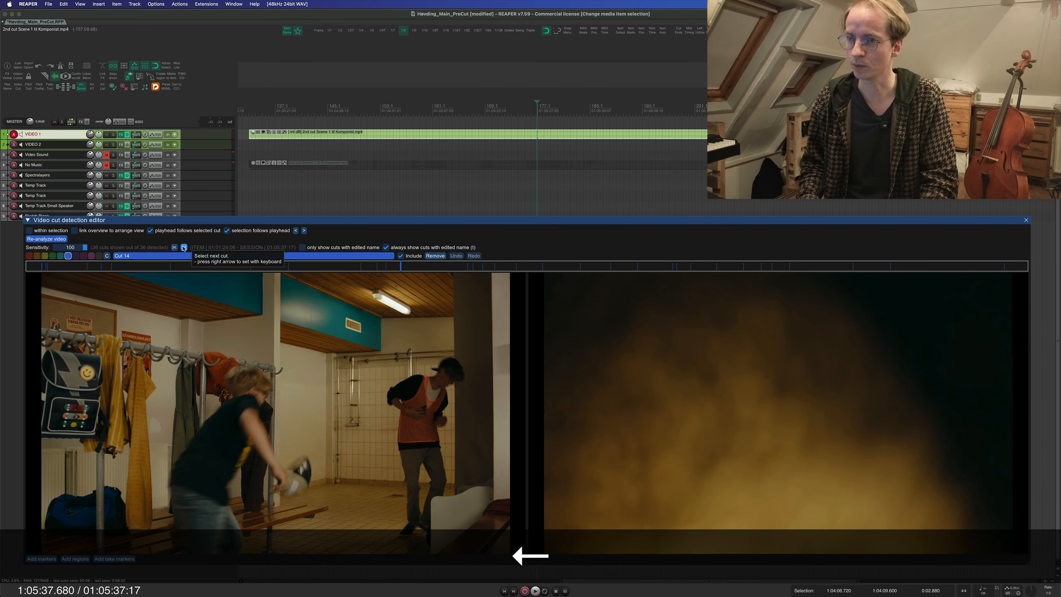
Advance frame by frame from cut 14 to 01:05:37:23 to examine the whip-pan transition.
{"action": "key", "text": "shift+Right"}
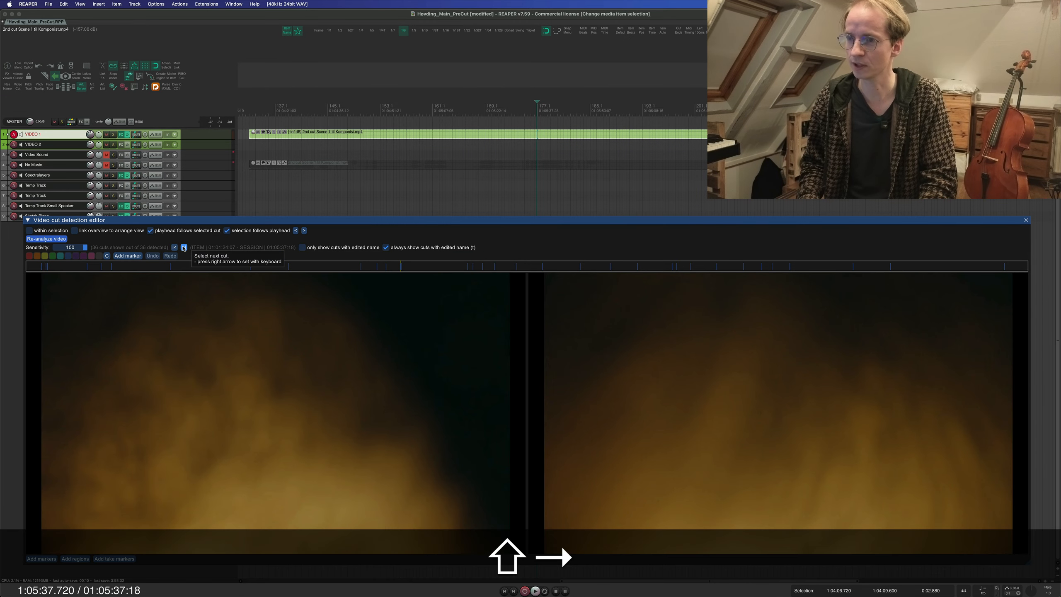
{"action": "key", "text": "shift+Left"}
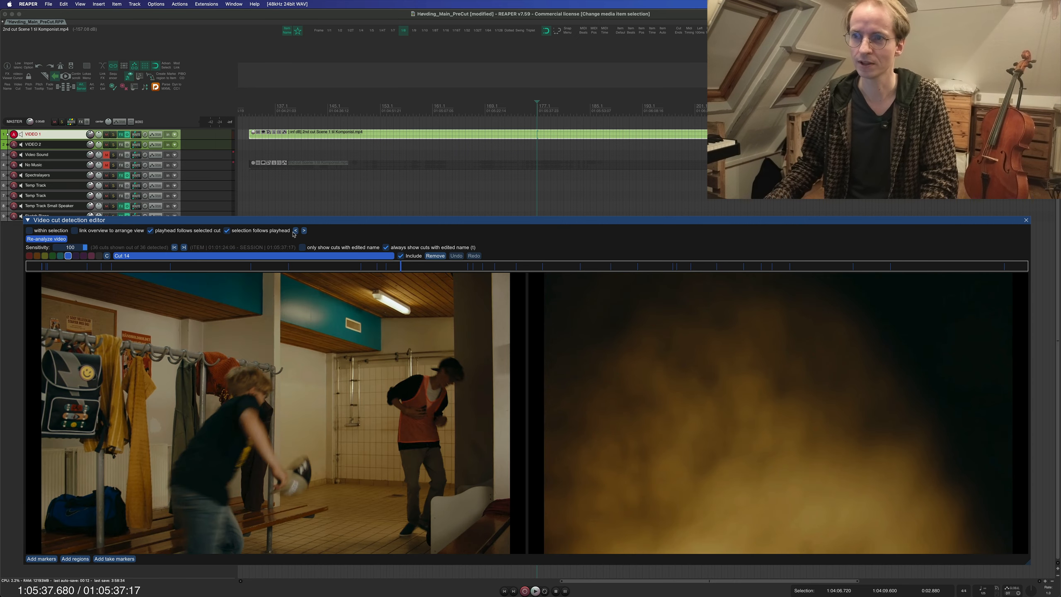
{"action": "left_click", "coordinate": [304, 231]}
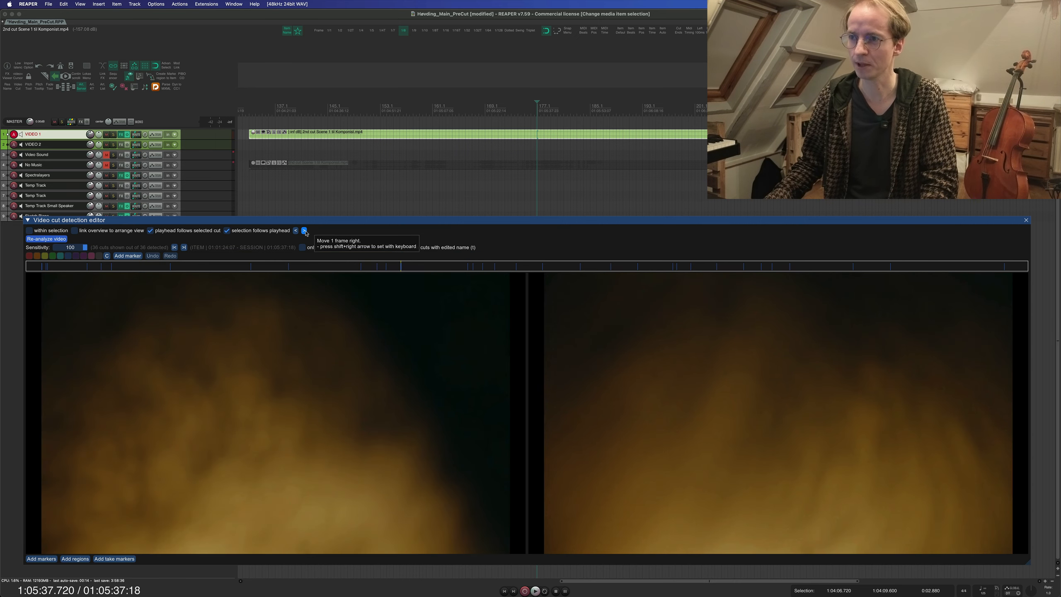
{"action": "left_click", "coordinate": [305, 231]}
{"action": "left_click", "coordinate": [305, 231]}
{"action": "left_click", "coordinate": [305, 231]}
{"action": "left_click", "coordinate": [305, 231]}
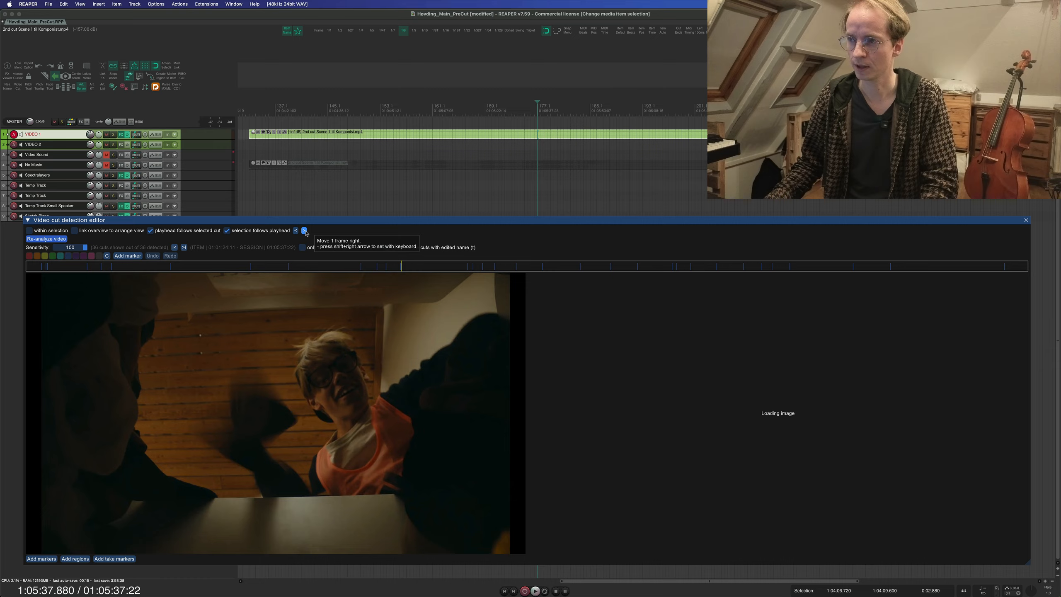
{"action": "left_click", "coordinate": [305, 231]}
Go back frame by frame to cut 14 and move two frames forward to cut 15.
{"action": "key", "text": "shift+Left"}
{"action": "key", "text": "shift+Left"}
{"action": "key", "text": "shift+Left"}
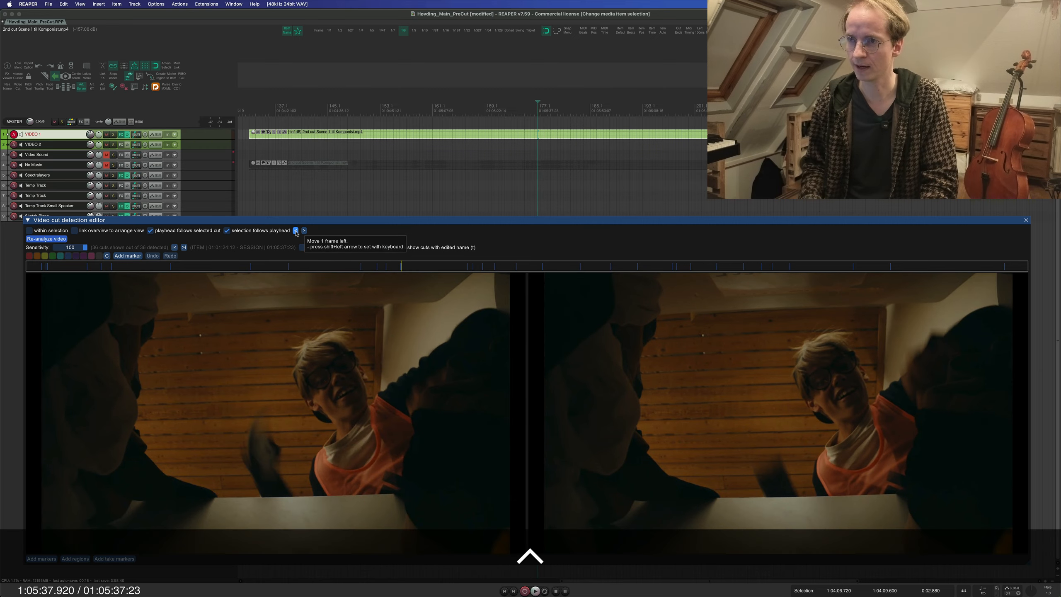
{"action": "key", "text": "shift+Left"}
{"action": "key", "text": "shift+Left"}
{"action": "key", "text": "shift+Left"}
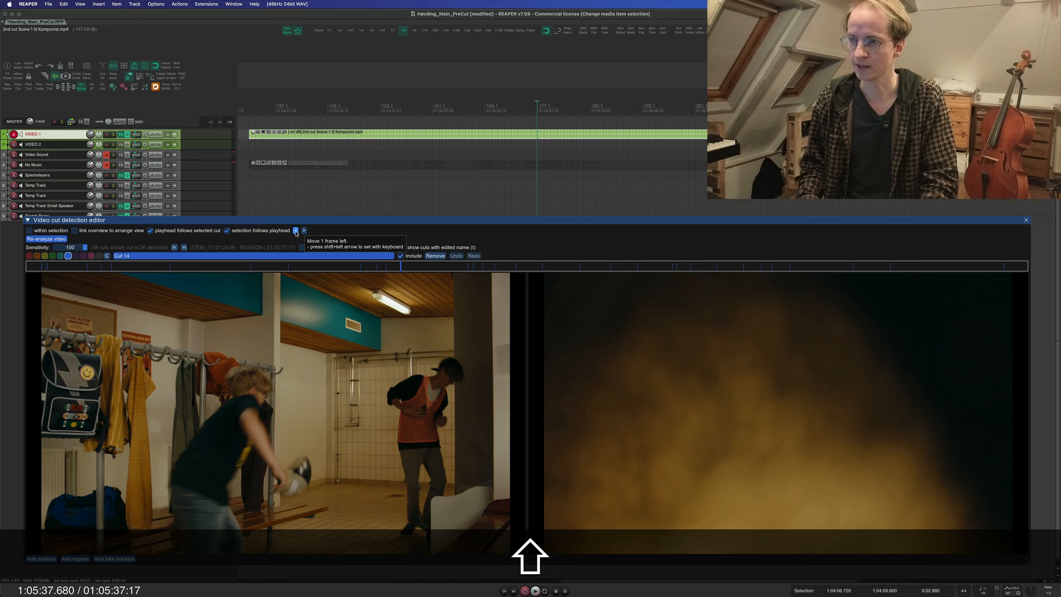
{"action": "key", "text": "shift+Right"}
{"action": "key", "text": "shift+Right"}
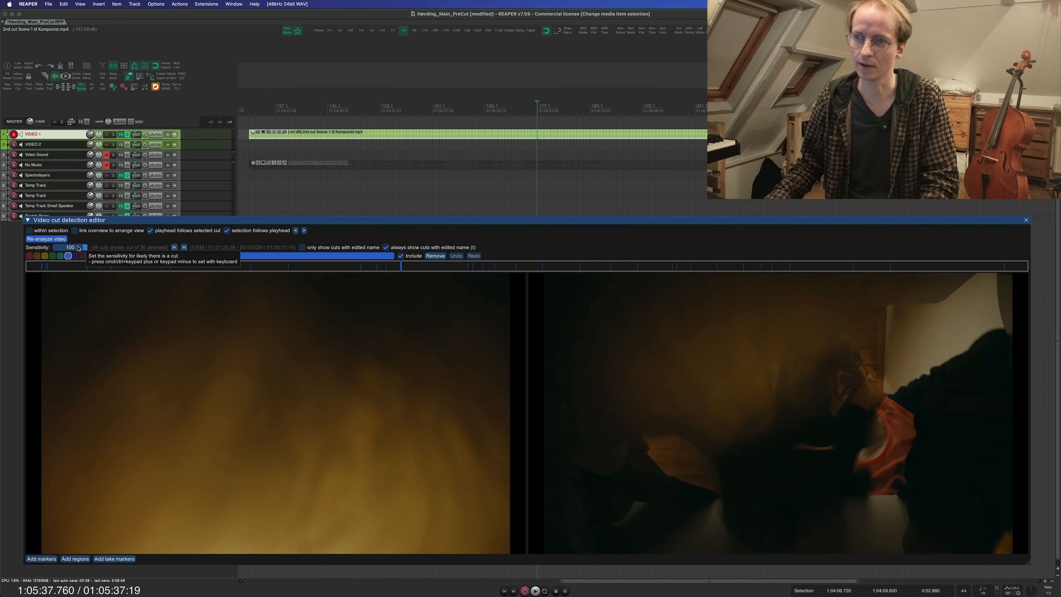
Compare cut 15 with its neighbouring cuts up to cut 17 and back to cut 14, finishing on cut 15.
{"action": "left_click_drag", "start_coordinate": [80, 250], "coordinate": [125, 250]}
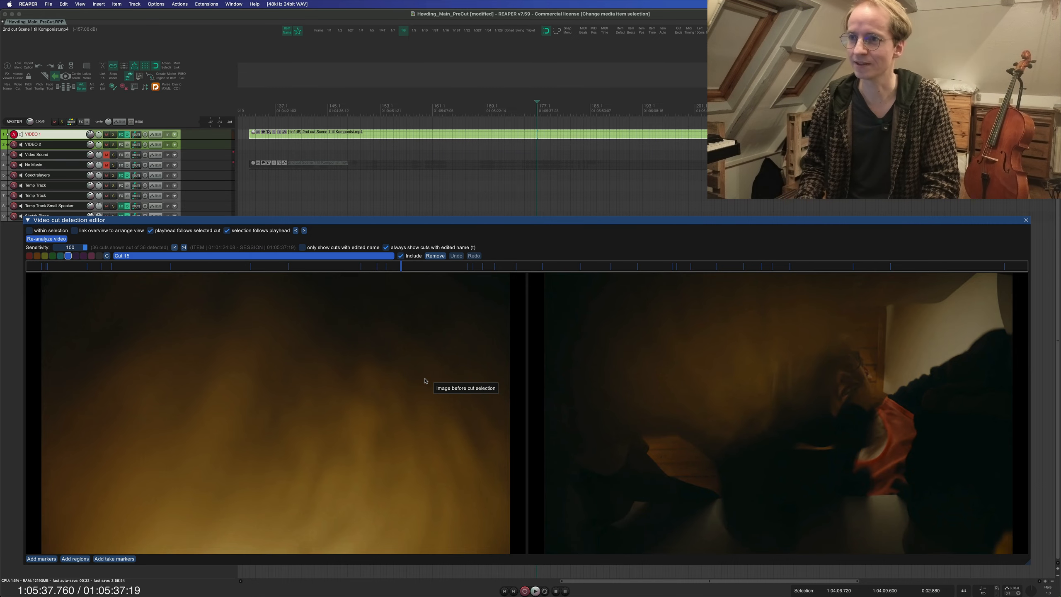
{"action": "key", "text": "Right"}
{"action": "key", "text": "Right"}
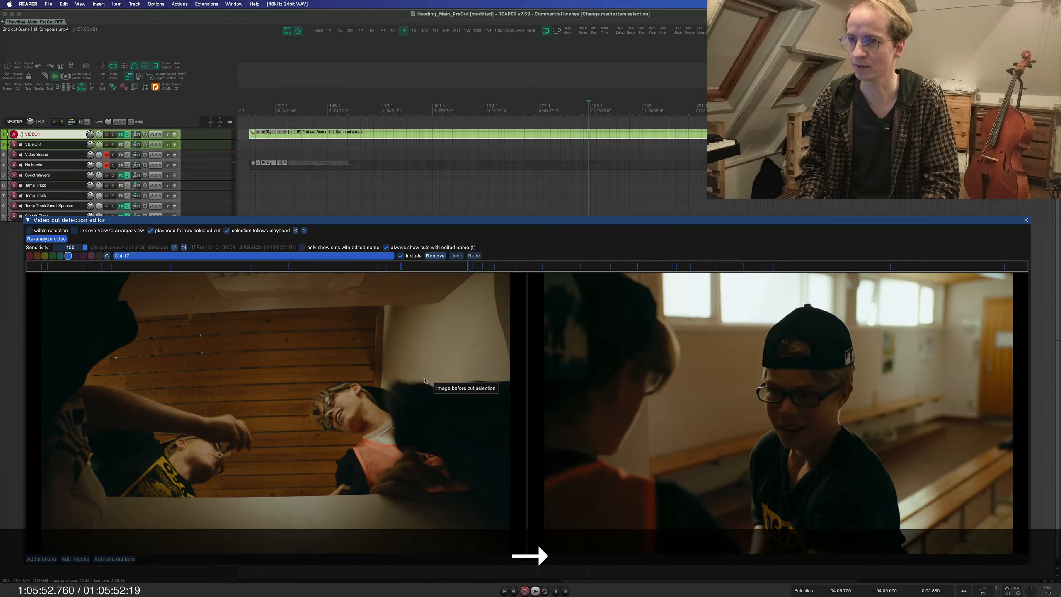
{"action": "key", "text": "Left"}
{"action": "key", "text": "Left"}
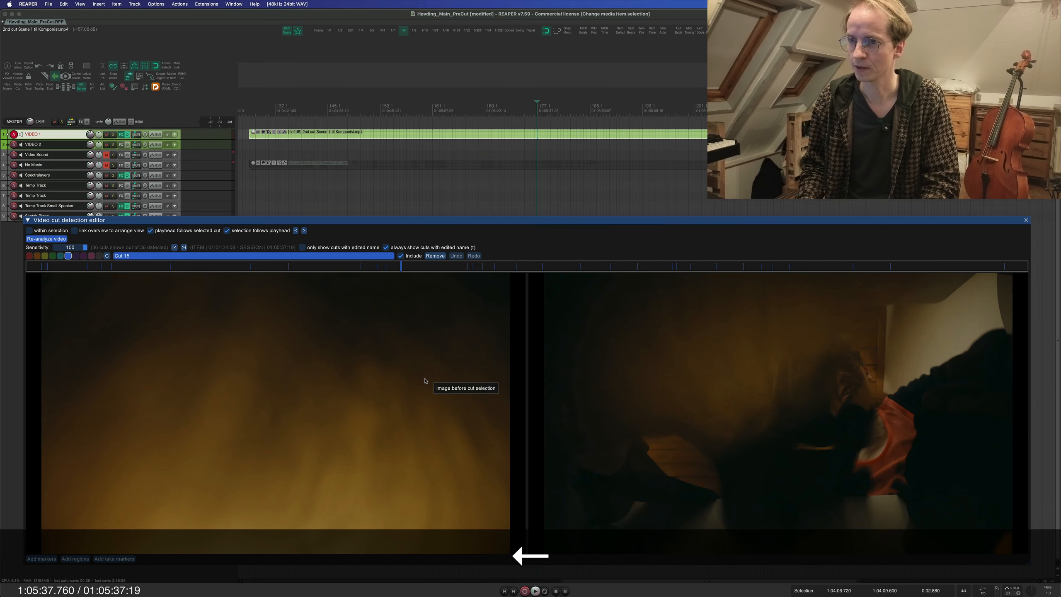
{"action": "key", "text": "Left"}
{"action": "key", "text": "Right"}
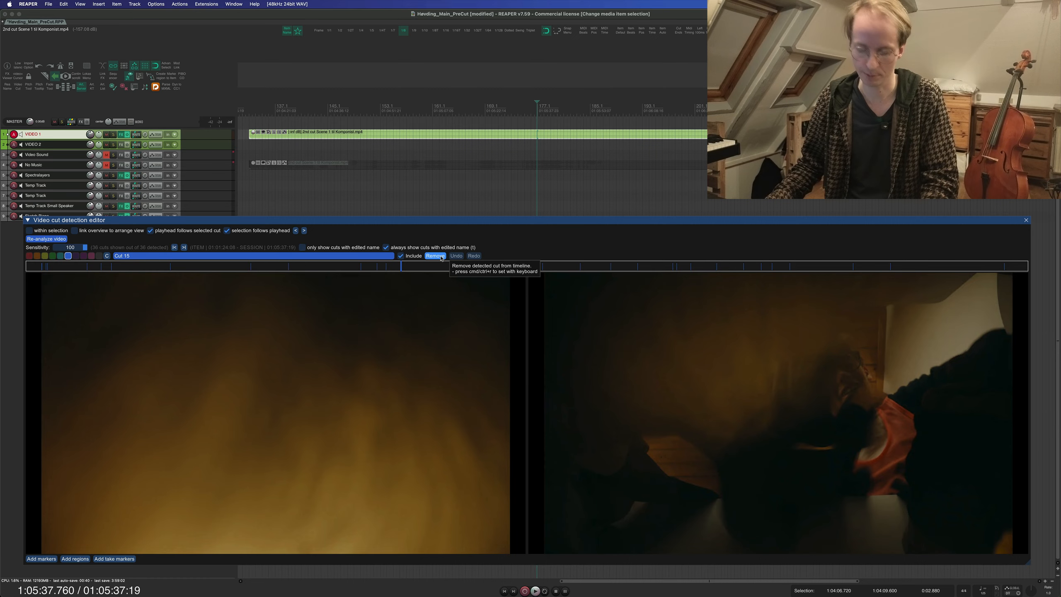
Remove the two false cuts at 01:05:37:19 and 01:05:37:20 and check the remaining cuts 13 and 14.
{"action": "key", "text": "super+r"}
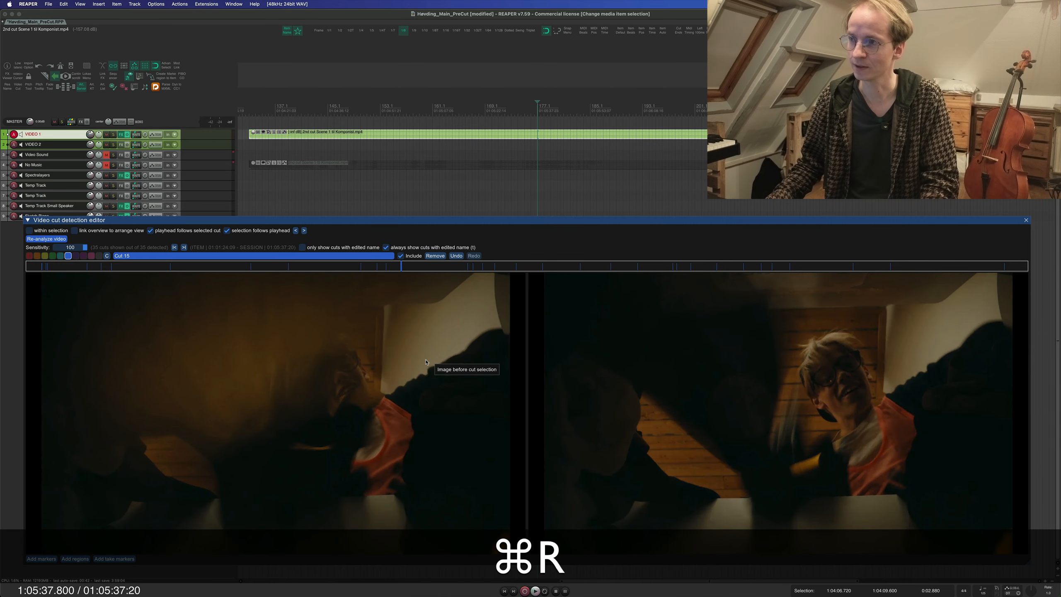
{"action": "key", "text": "super+r"}
{"action": "key", "text": "Left"}
{"action": "key", "text": "Left"}
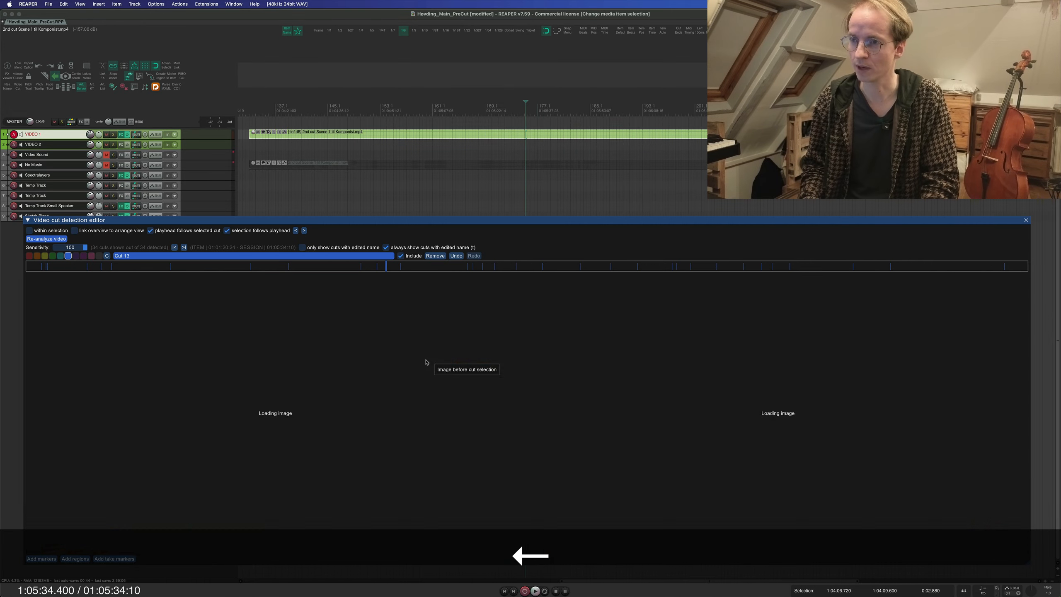
{"action": "key", "text": "Right"}
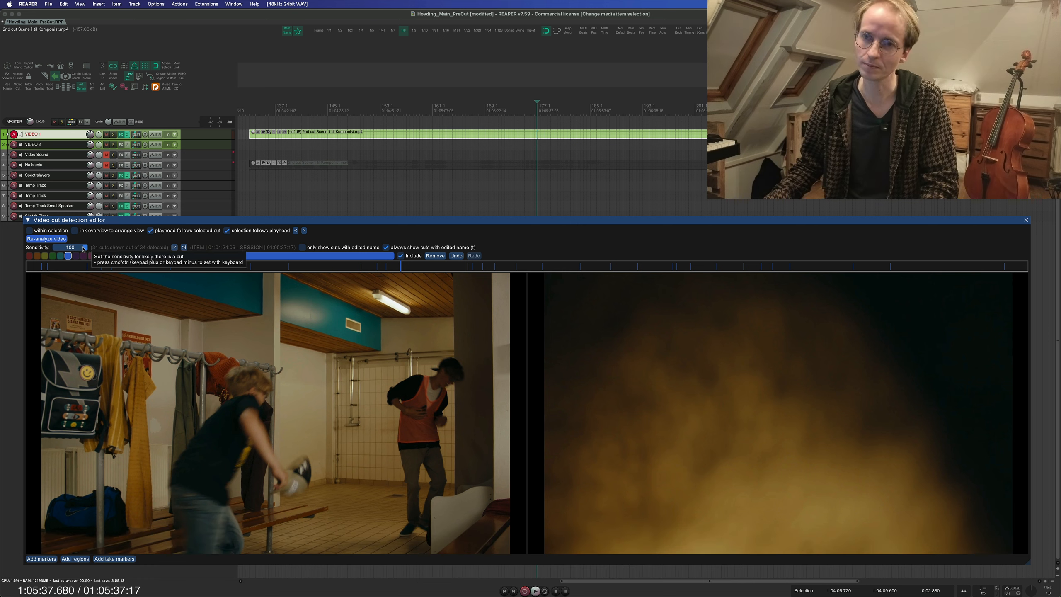
Lower the cut detection sensitivity slightly and restore it to 100.
{"action": "left_click_drag", "start_coordinate": [84, 249], "coordinate": [82, 249]}
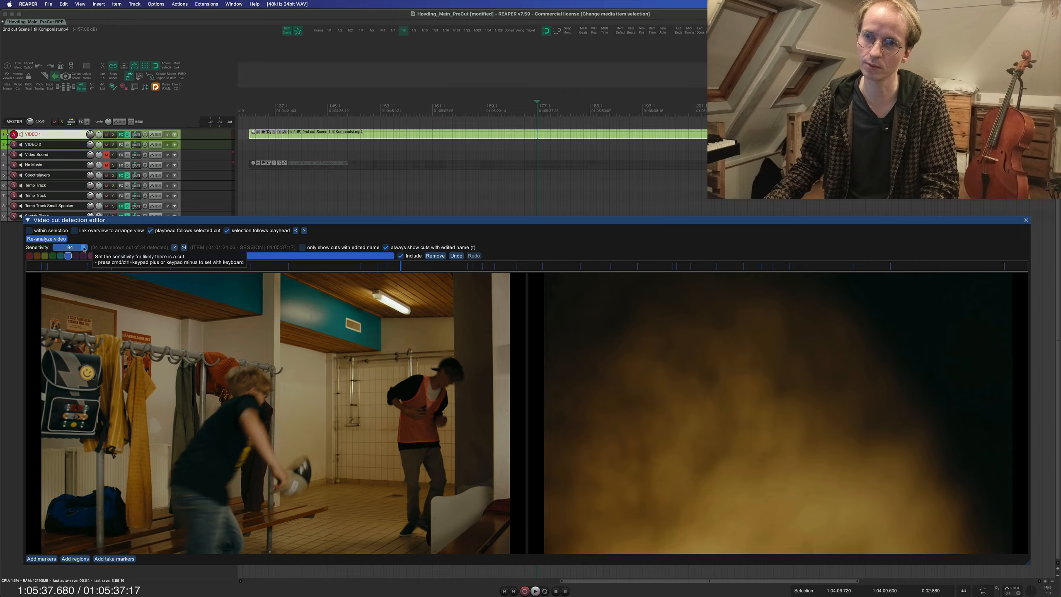
{"action": "left_click_drag", "start_coordinate": [82, 249], "coordinate": [92, 248]}
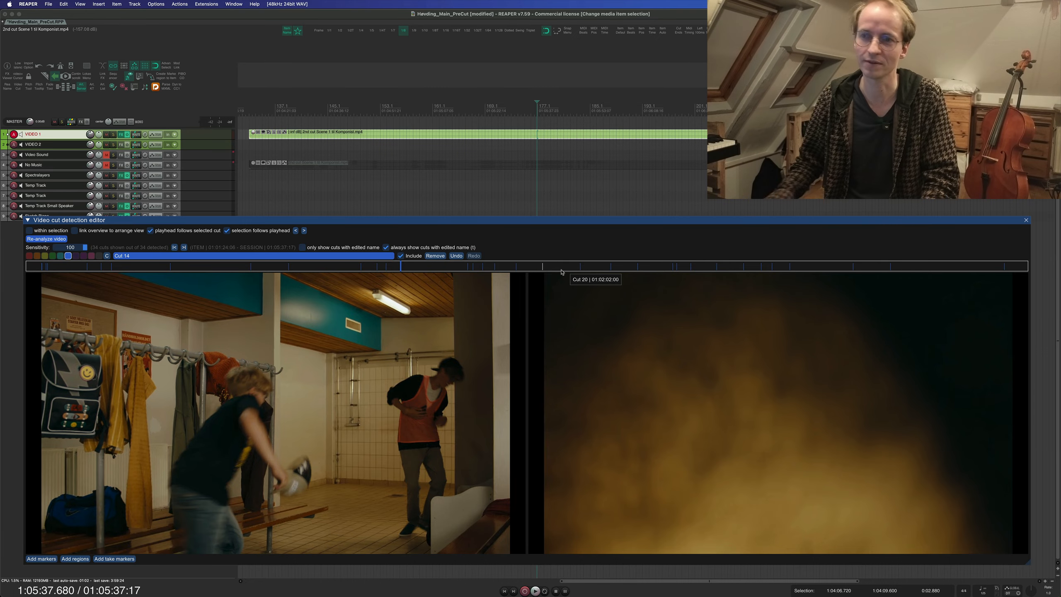
Step forward through the detected cuts that follow cut 14.
{"action": "key", "text": "Right"}
{"action": "key", "text": "Right"}
{"action": "key", "text": "Right"}
{"action": "key", "text": "Right"}
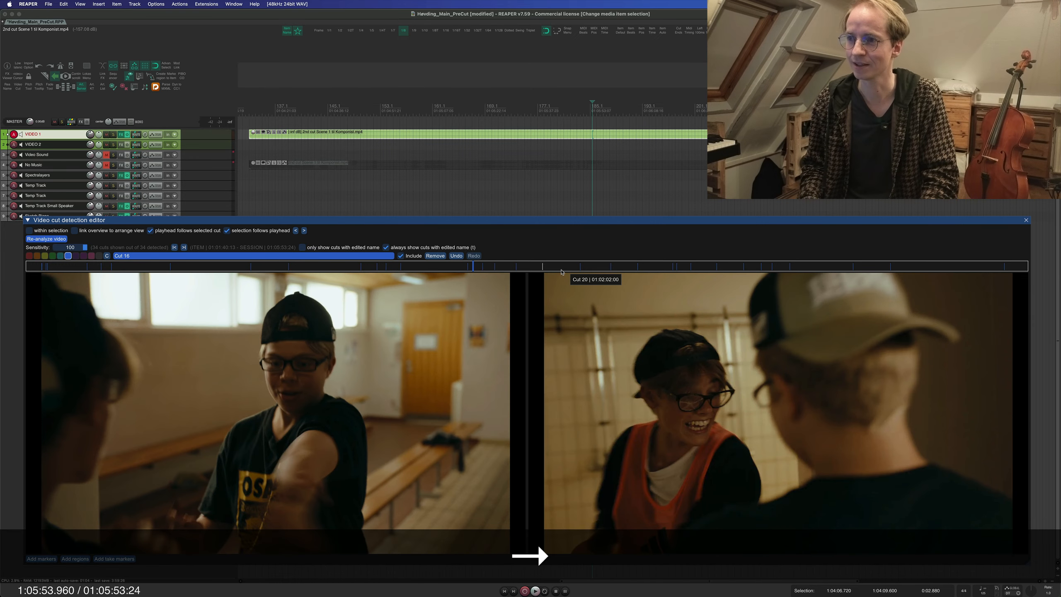
Step back through the detected cuts from cut 16 and compare the cuts around cut 10.
{"action": "key", "text": "Left"}
{"action": "key", "text": "Left"}
{"action": "key", "text": "Left"}
{"action": "key", "text": "Left"}
{"action": "key", "text": "Left"}
{"action": "key", "text": "Left"}
{"action": "key", "text": "Left"}
{"action": "key", "text": "Left"}
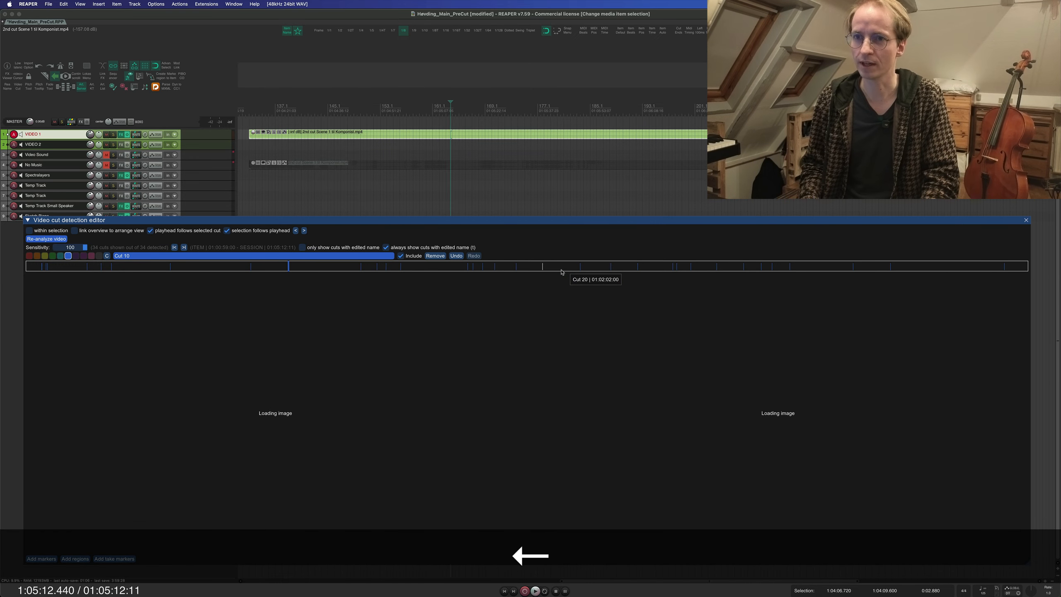
{"action": "key", "text": "Left"}
{"action": "key", "text": "Left"}
{"action": "key", "text": "Right"}
{"action": "key", "text": "Right"}
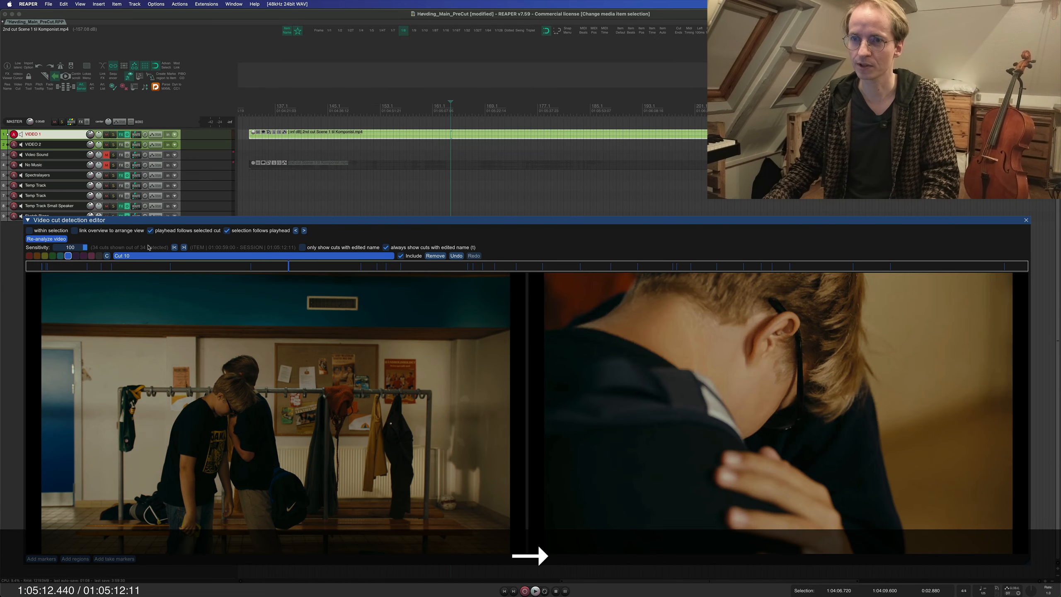
Rename cut 8, which starts on the yellow game console, as "Close up gamer".
{"action": "key", "text": "Left"}
{"action": "key", "text": "Left"}
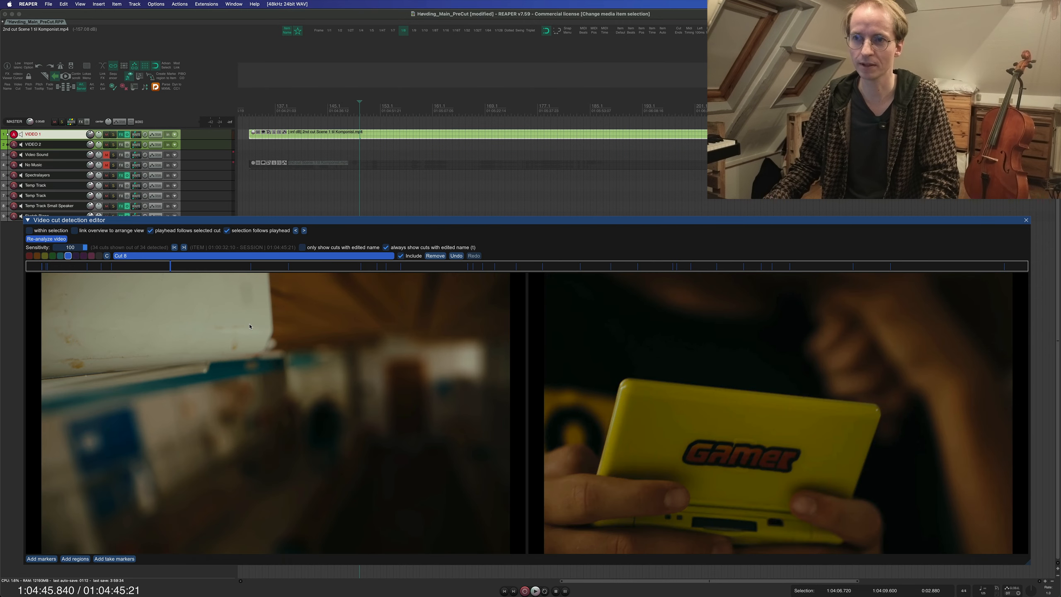
{"action": "key", "text": "Return"}
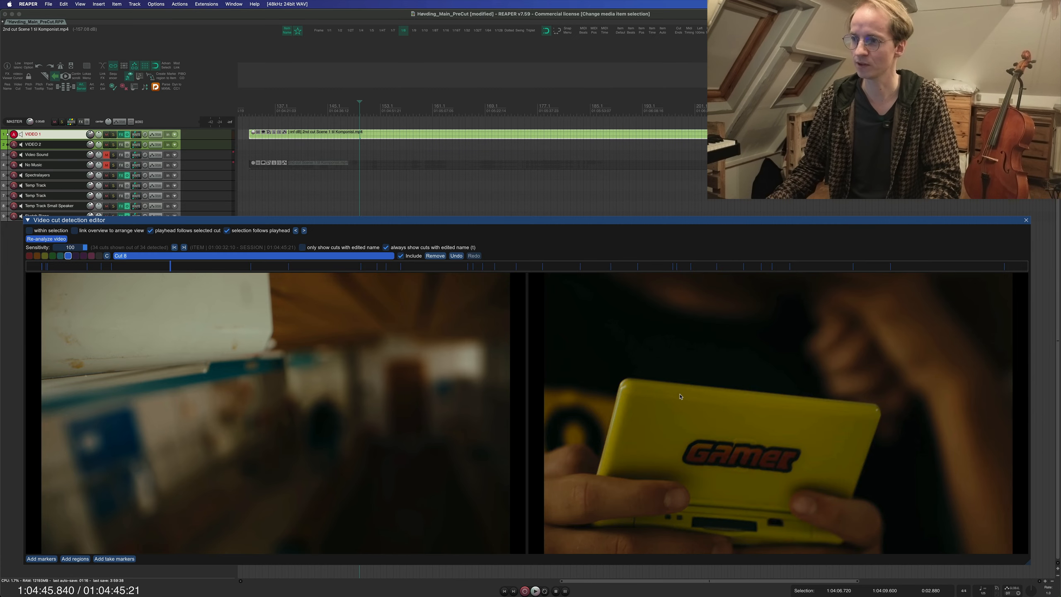
{"action": "type", "text": "Close up game"}
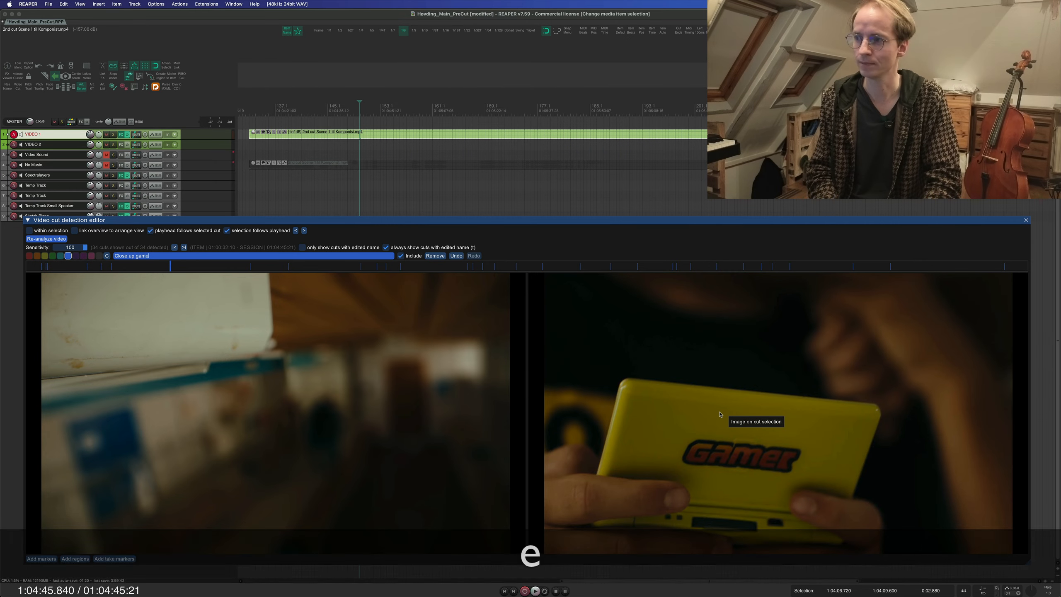
{"action": "type", "text": "r"}
{"action": "key", "text": "Return"}
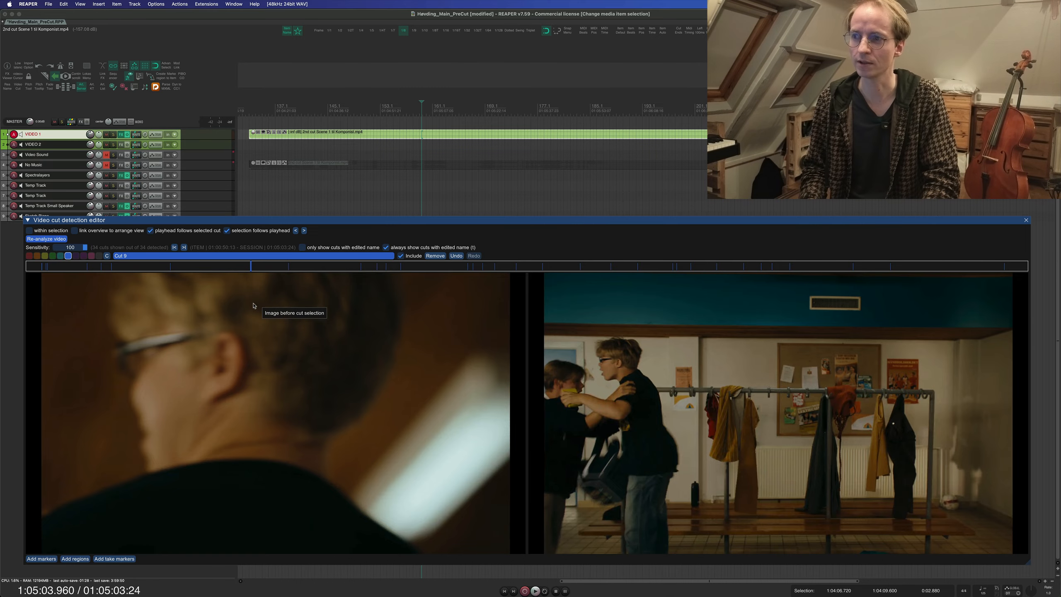
Rename cut 9 as "Sideshot" and cut 10 as "Hand on sholder".
{"action": "key", "text": "Return"}
{"action": "key", "text": "shift+Return"}
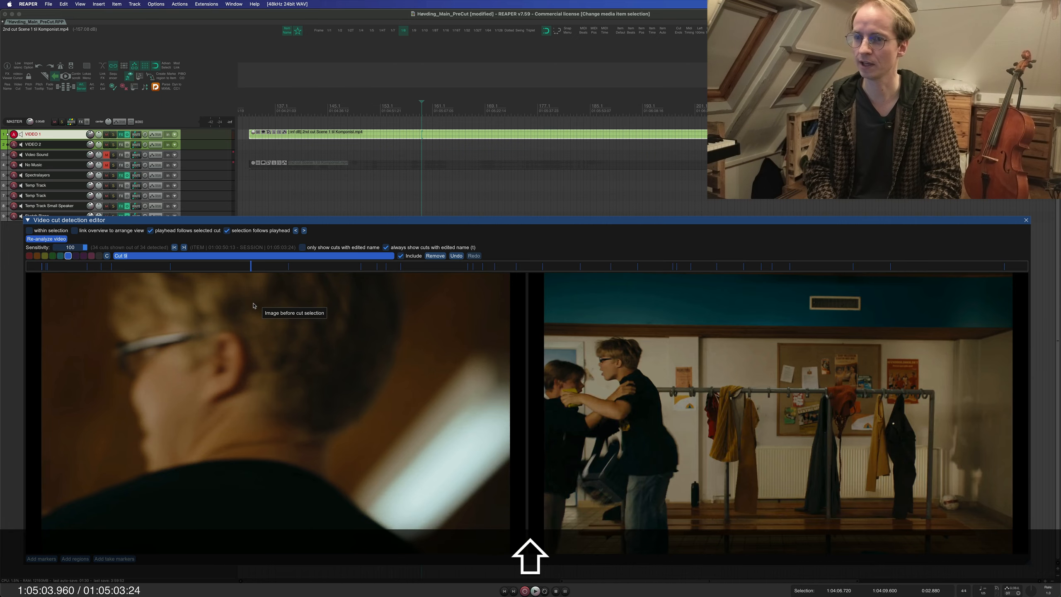
{"action": "type", "text": "Sideshot"}
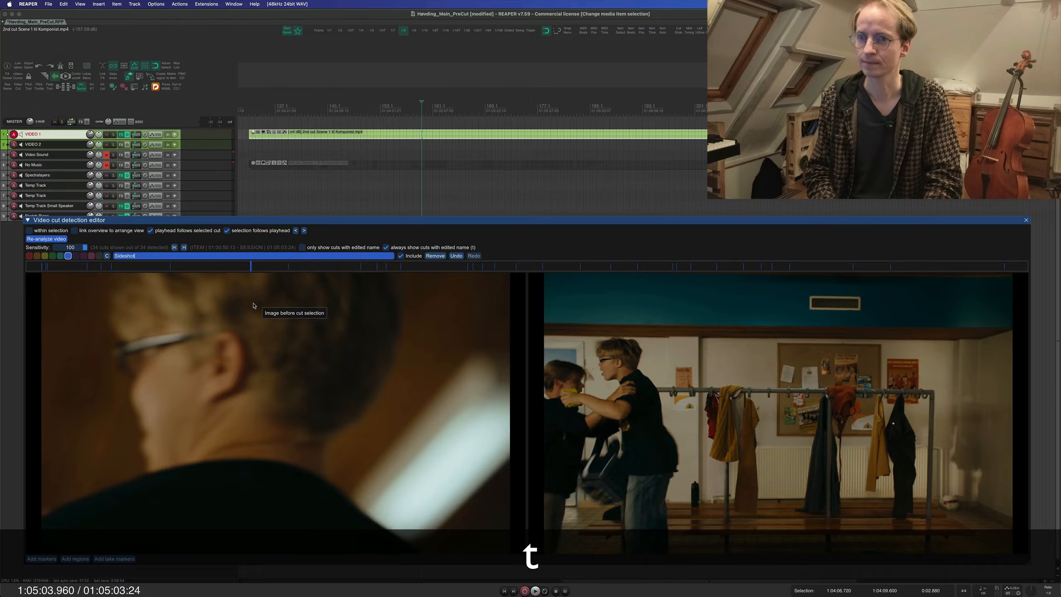
{"action": "key", "text": "Return"}
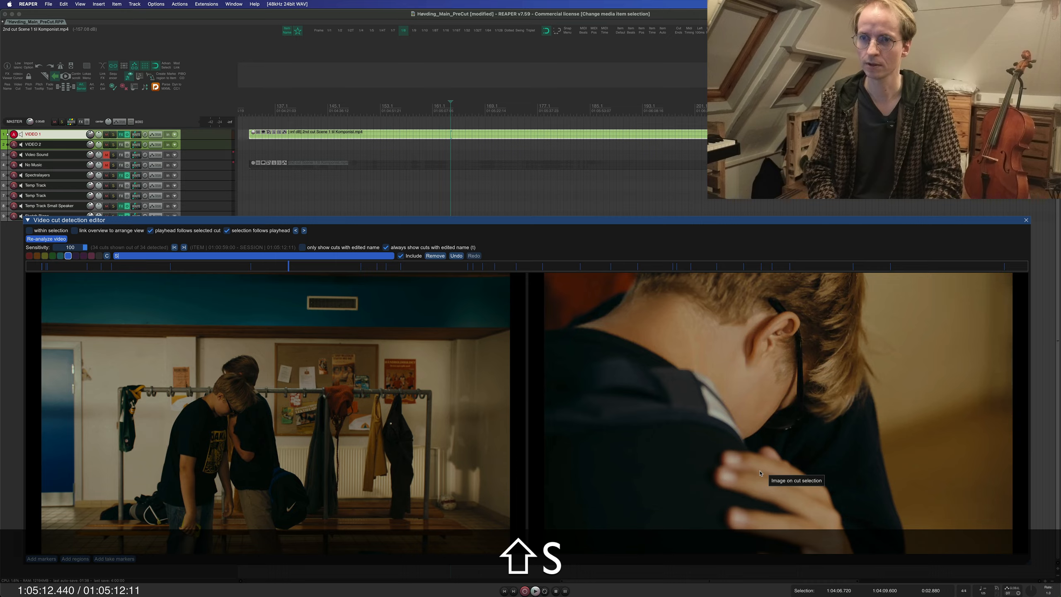
{"action": "type", "text": "Hand on sholder"}
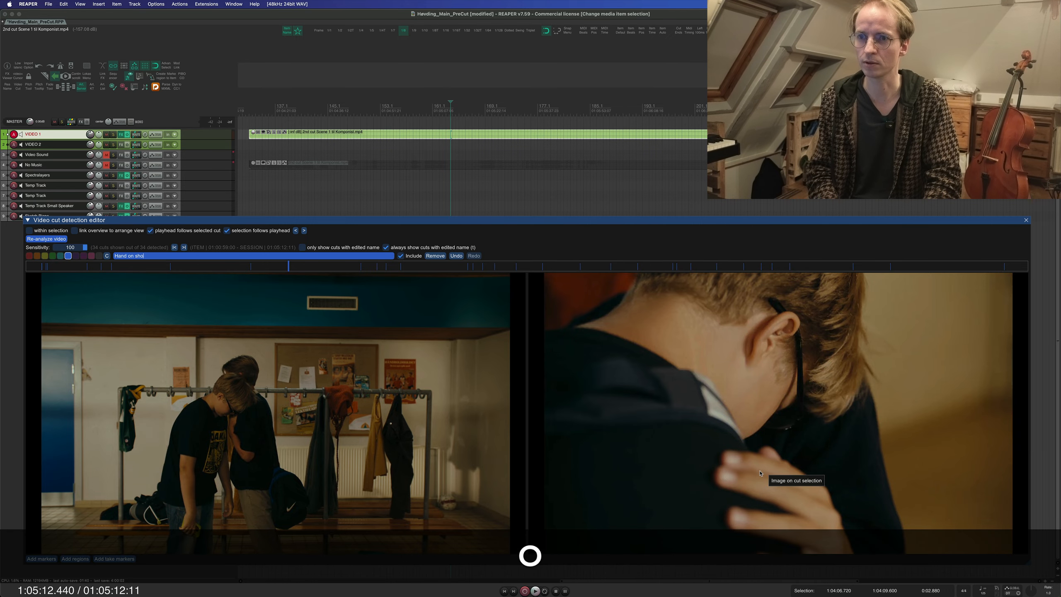
{"action": "key", "text": "Return"}
Go back to the "Close up gamer" cut and colour it red.
{"action": "key", "text": "Left"}
{"action": "key", "text": "Left"}
{"action": "key", "text": "Left"}
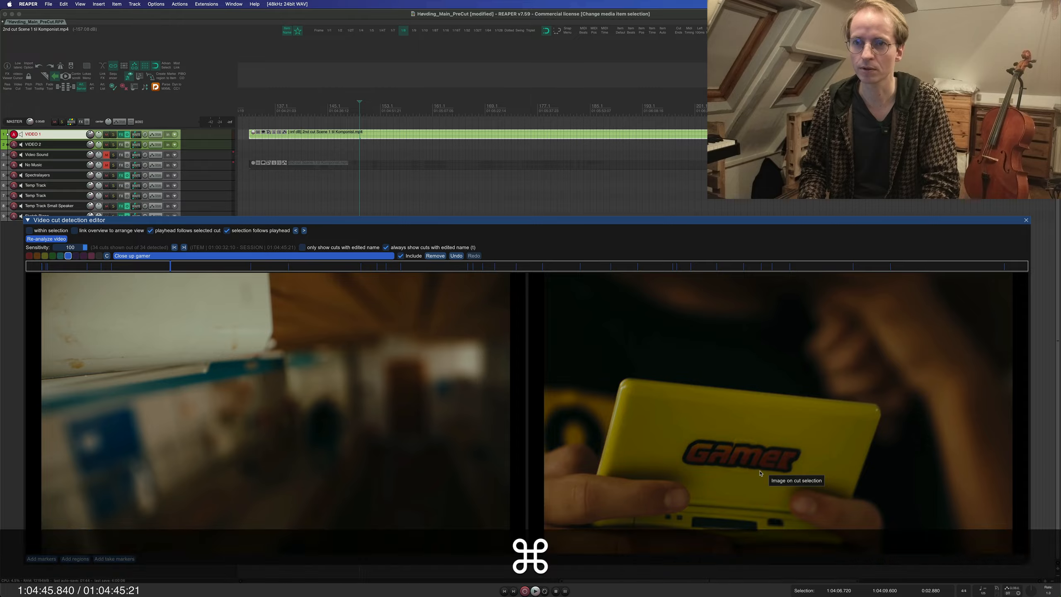
{"action": "key", "text": "super+2"}
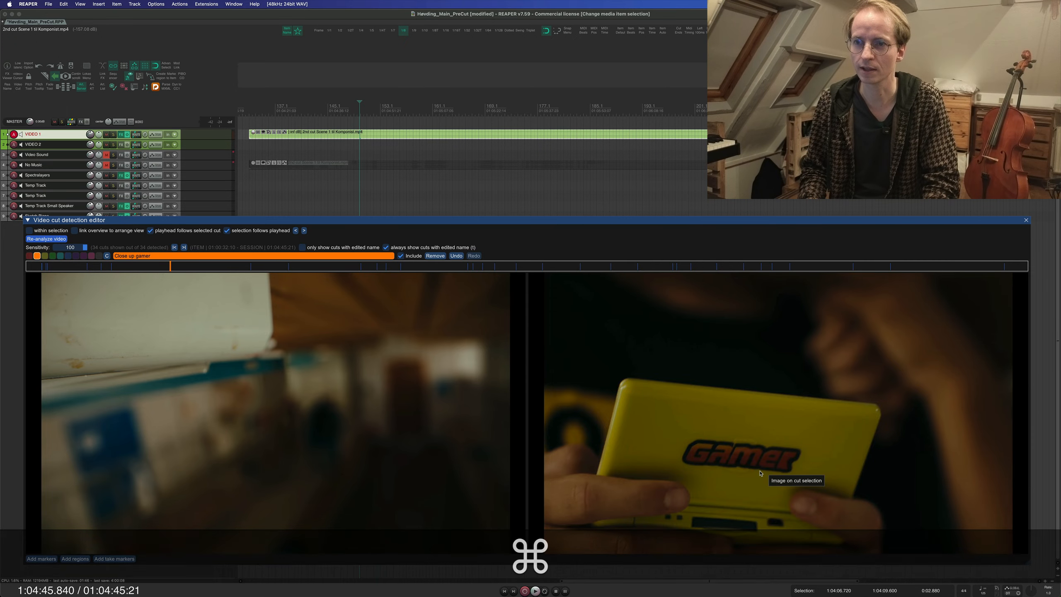
{"action": "key", "text": "super+1"}
Colour the "Sideshot" cut green.
{"action": "key", "text": "Right"}
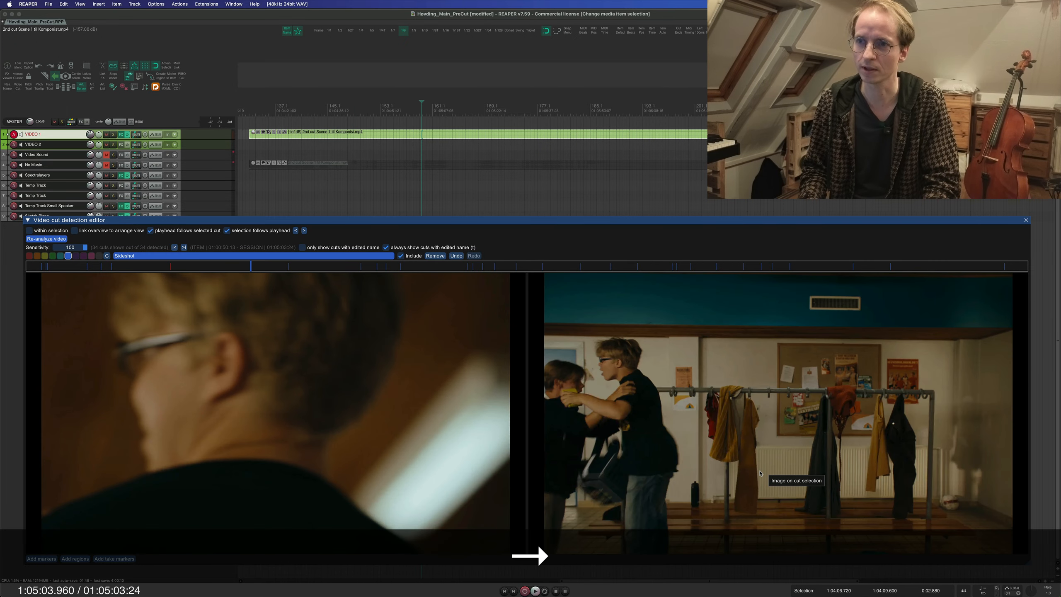
{"action": "key", "text": "super+2"}
{"action": "key", "text": "super+3"}
{"action": "key", "text": "super+4"}
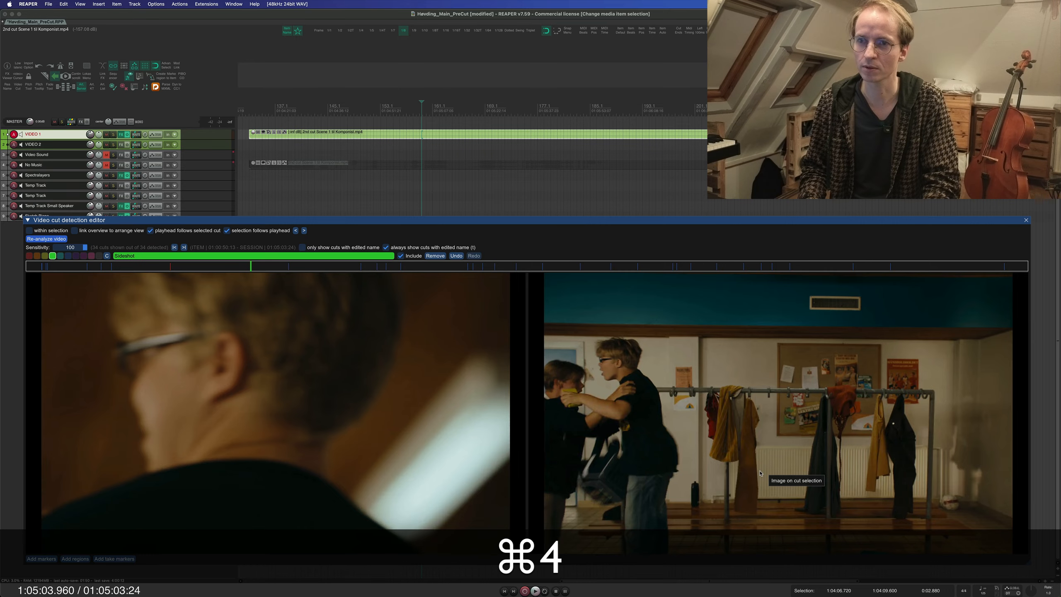
Colour the "Hand on sholder" cut orange.
{"action": "key", "text": "super+Right"}
{"action": "key", "text": "super+2"}
{"action": "key", "text": "super+3"}
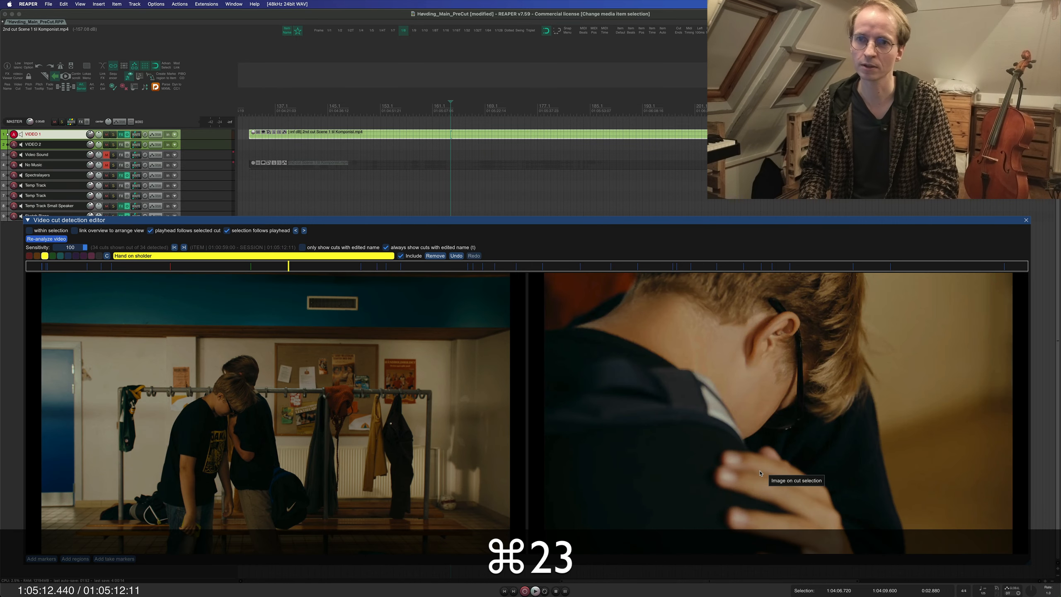
{"action": "key", "text": "super+2"}
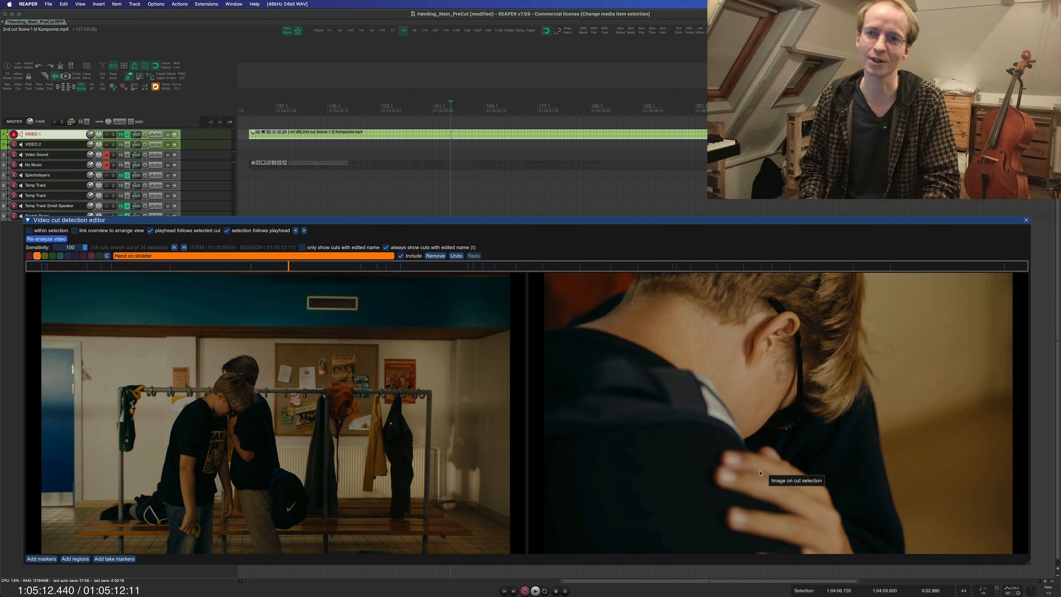
Step forward from the "Hand on sholder" cut through cuts 11 and 12 to cut 13.
{"action": "key", "text": "Right"}
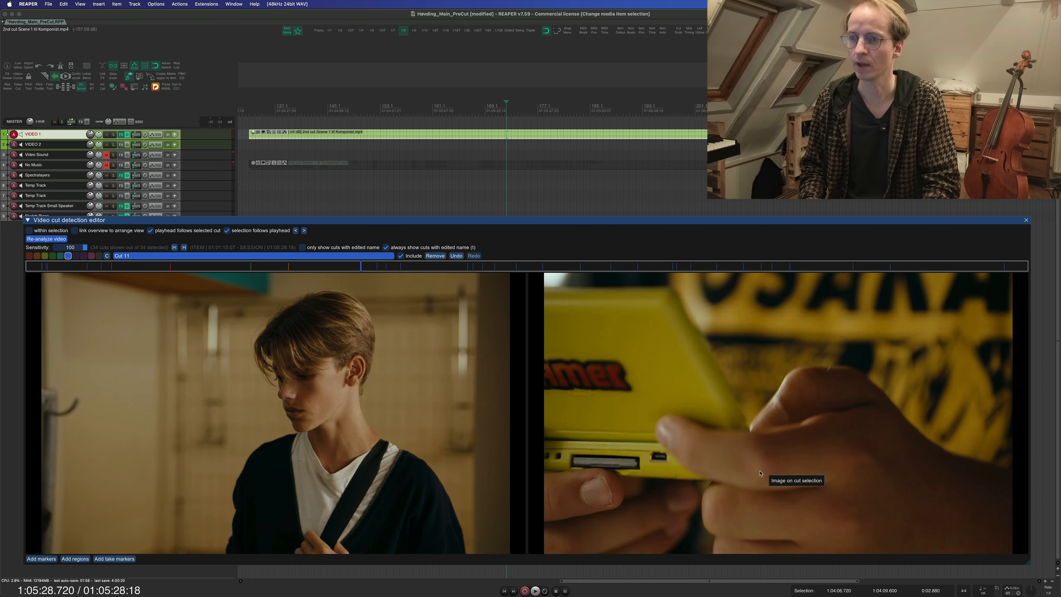
{"action": "key", "text": "Left"}
{"action": "key", "text": "Right"}
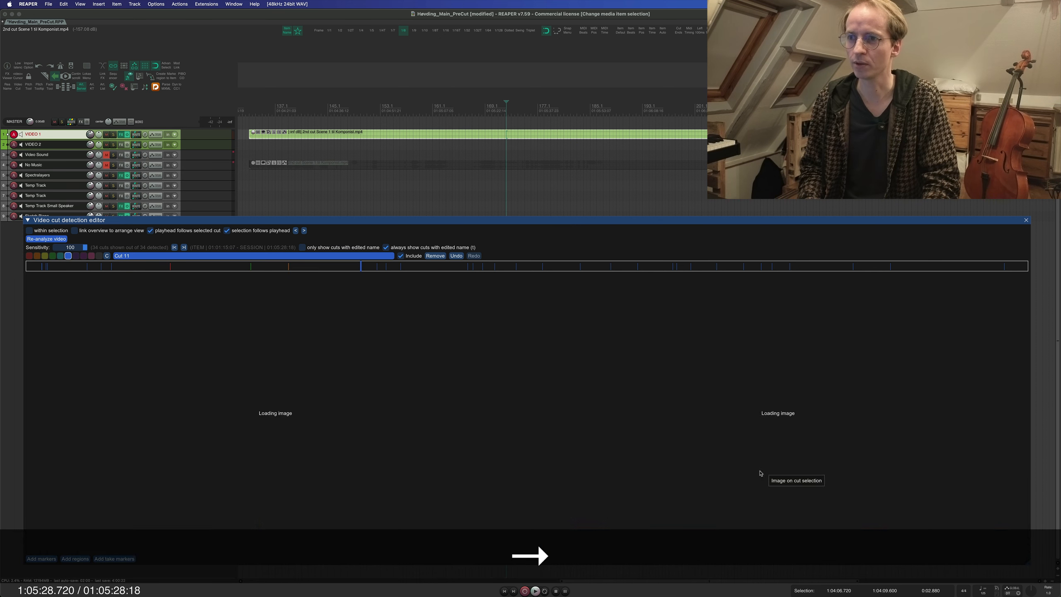
{"action": "key", "text": "Right"}
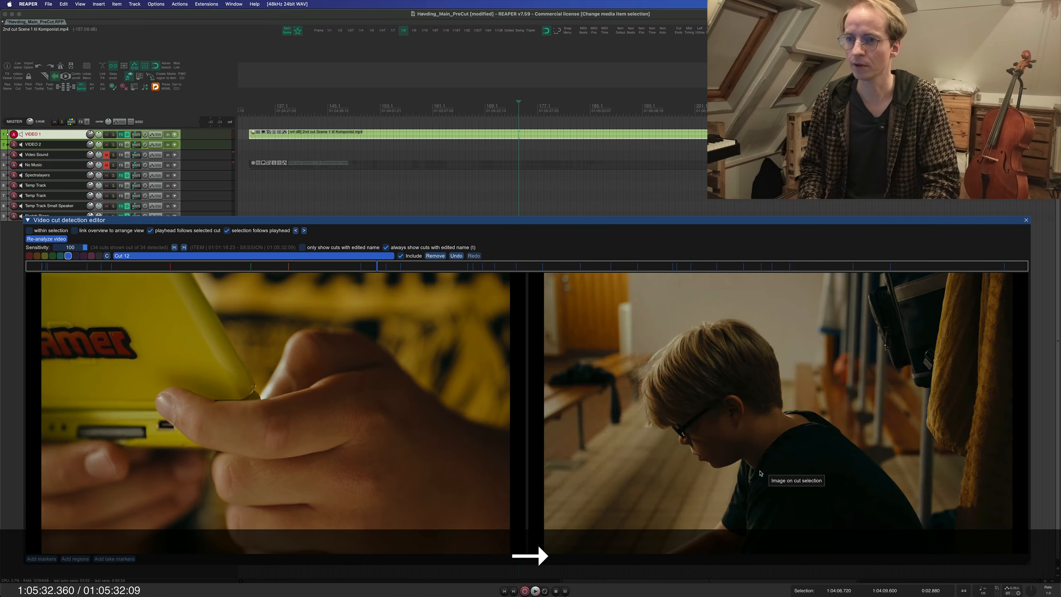
{"action": "key", "text": "Right"}
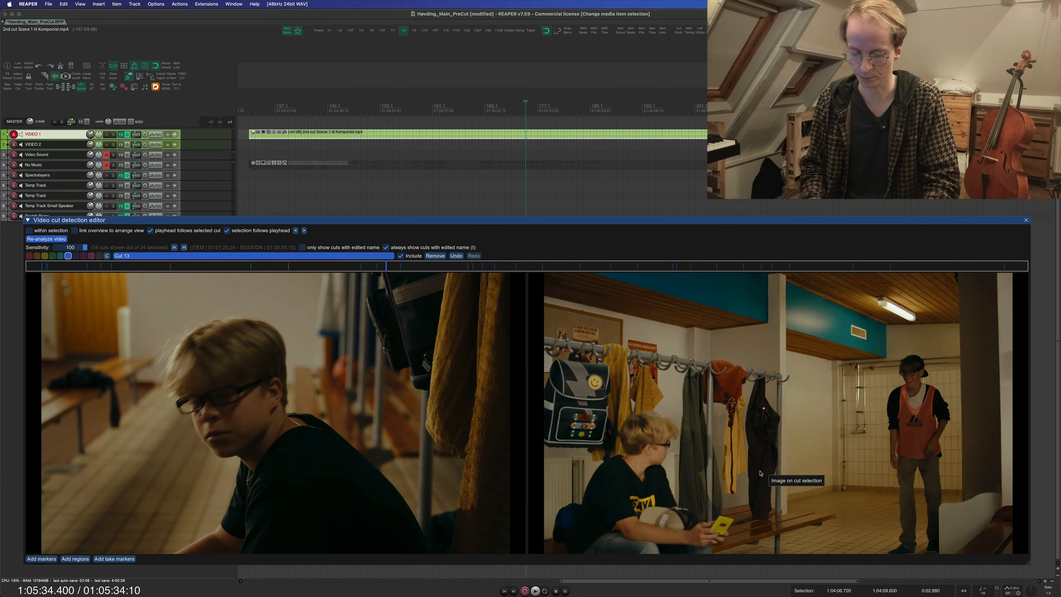
Exclude cut 13 from the marker export and include it again.
{"action": "key", "text": "super"}
{"action": "key", "text": "super+i"}
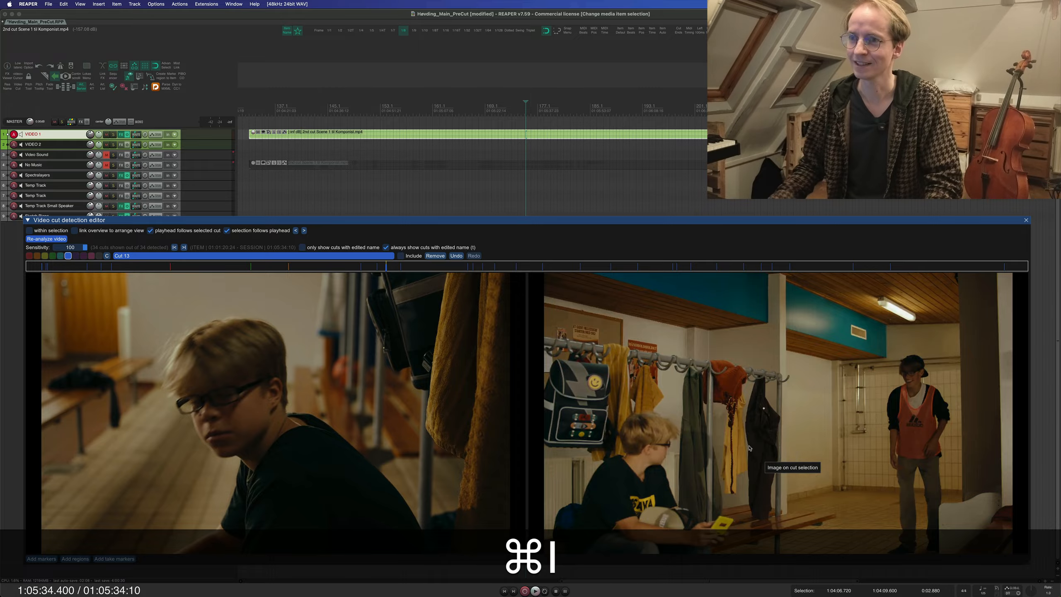
{"action": "key", "text": "Left"}
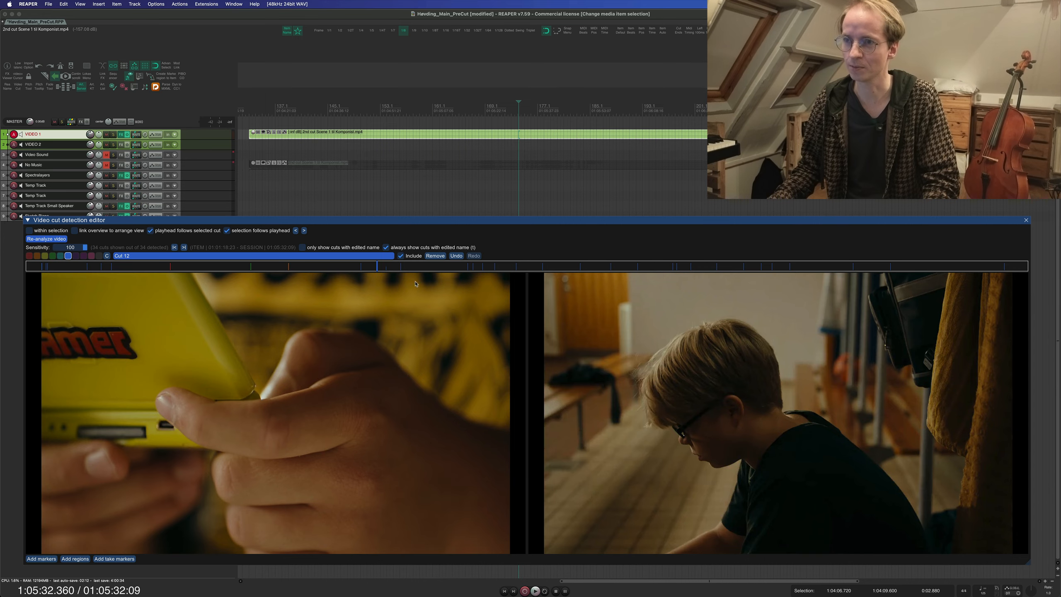
{"action": "left_click", "coordinate": [385, 268]}
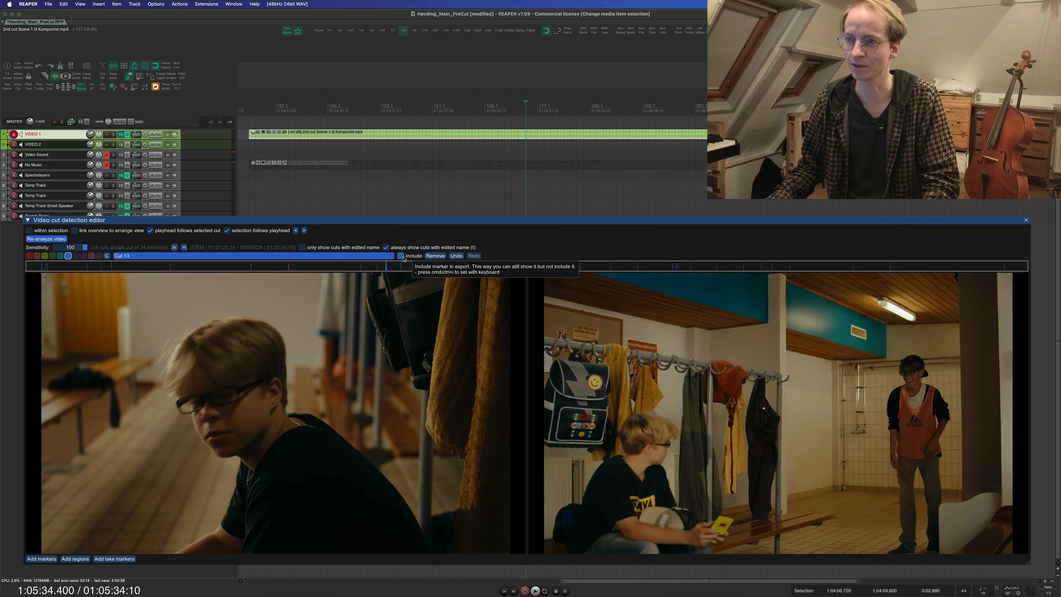
Check the cuts that follow cut 13 and step back to cut 12.
{"action": "key", "text": "Right"}
{"action": "key", "text": "Right"}
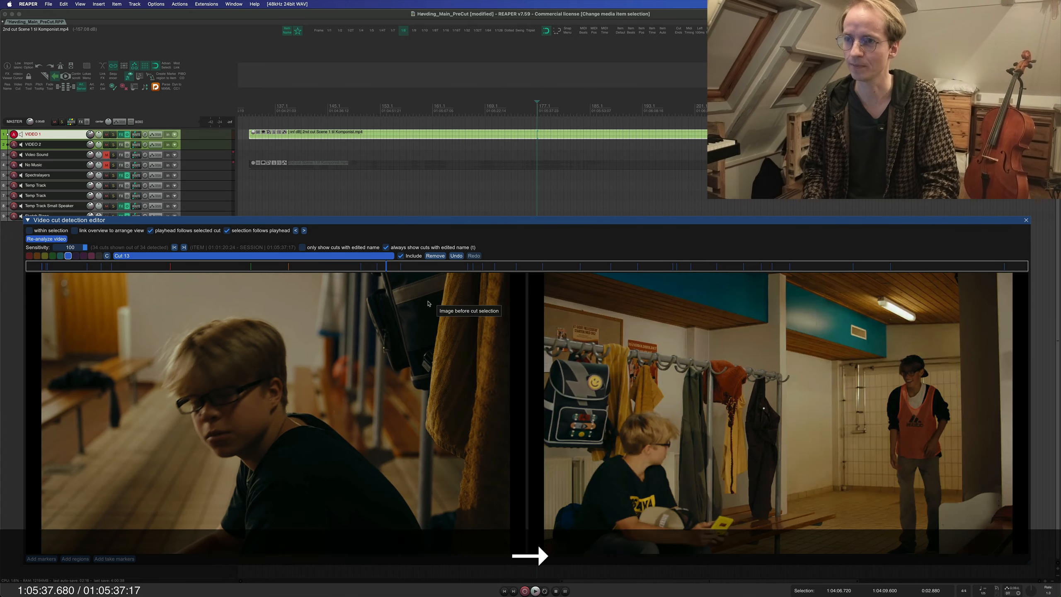
{"action": "key", "text": "Left"}
{"action": "key", "text": "Left"}
{"action": "key", "text": "Left"}
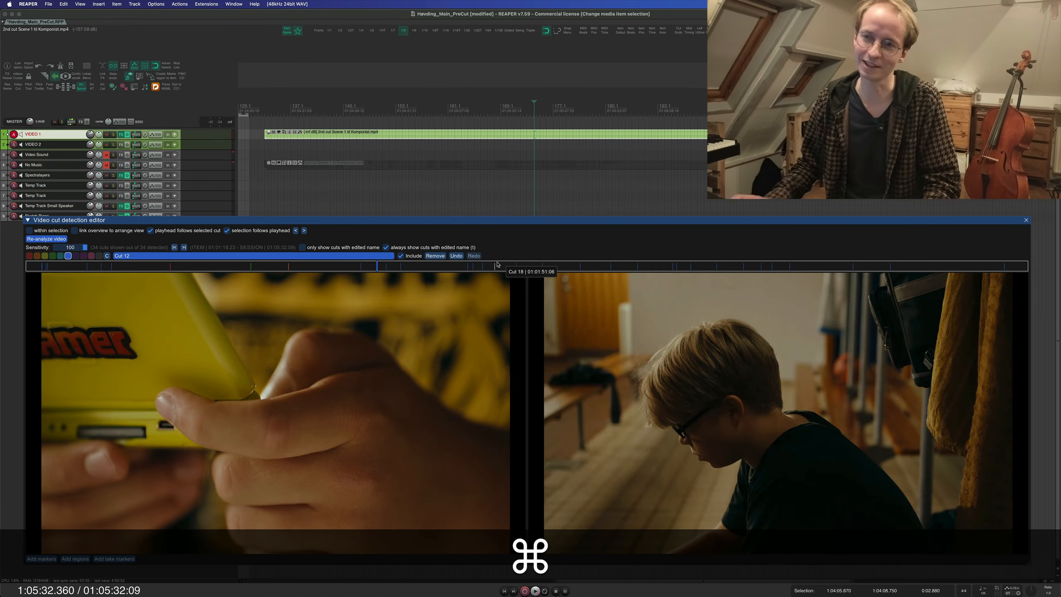
Undo and redo the last cut edit, and step to the next cut and back to cut 12.
{"action": "key", "text": "super+z"}
{"action": "key", "text": "super+shift+z"}
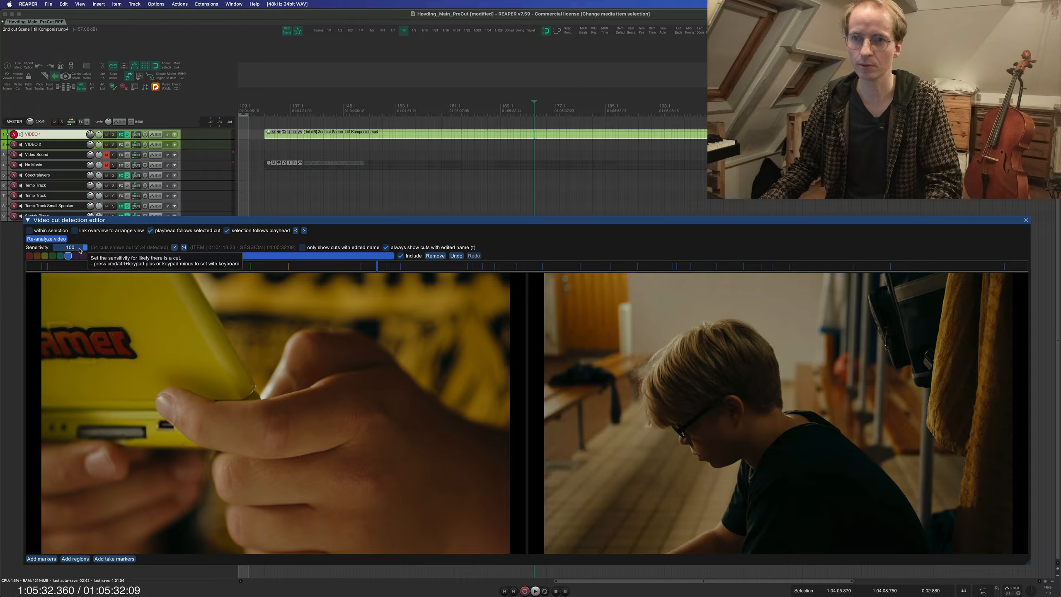
{"action": "left_click", "coordinate": [184, 248]}
{"action": "left_click", "coordinate": [175, 248]}
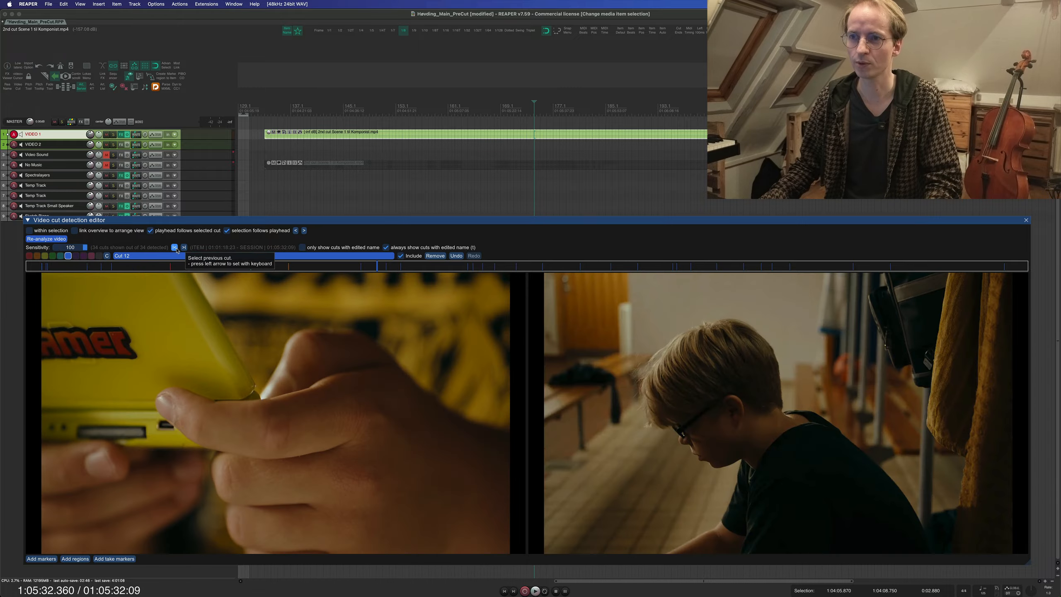
Show only cuts with an edited name, view the three named cuts, and show all cuts again.
{"action": "left_click", "coordinate": [303, 248]}
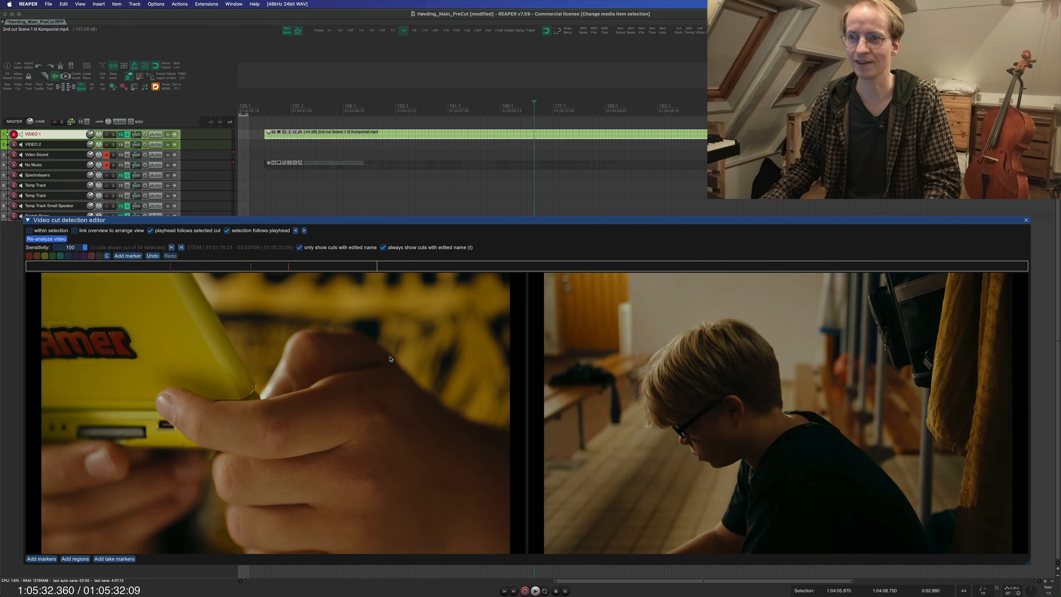
{"action": "left_click", "coordinate": [171, 266]}
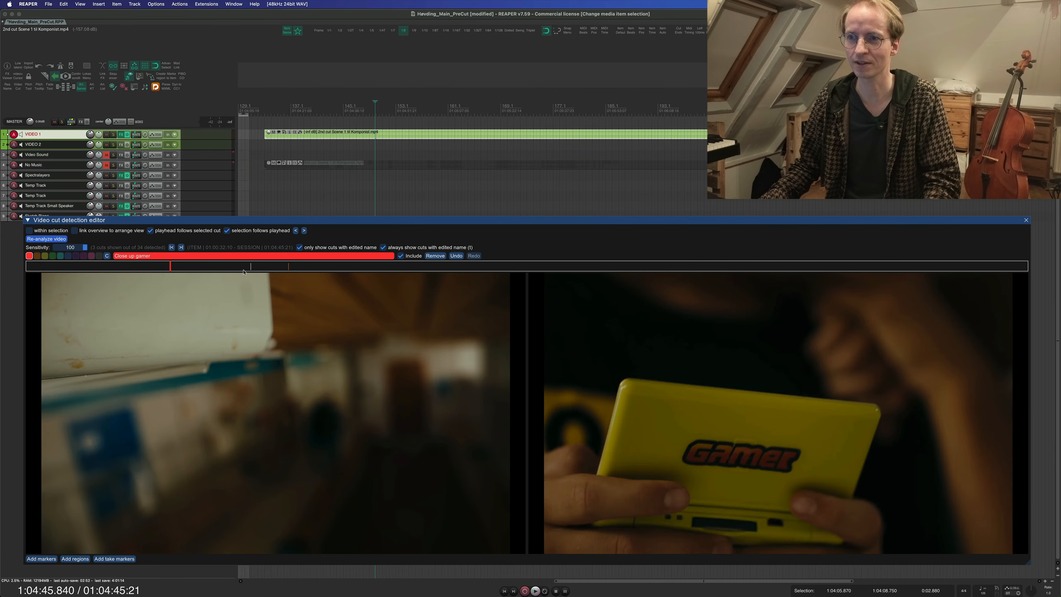
{"action": "left_click", "coordinate": [251, 269]}
{"action": "left_click", "coordinate": [288, 268]}
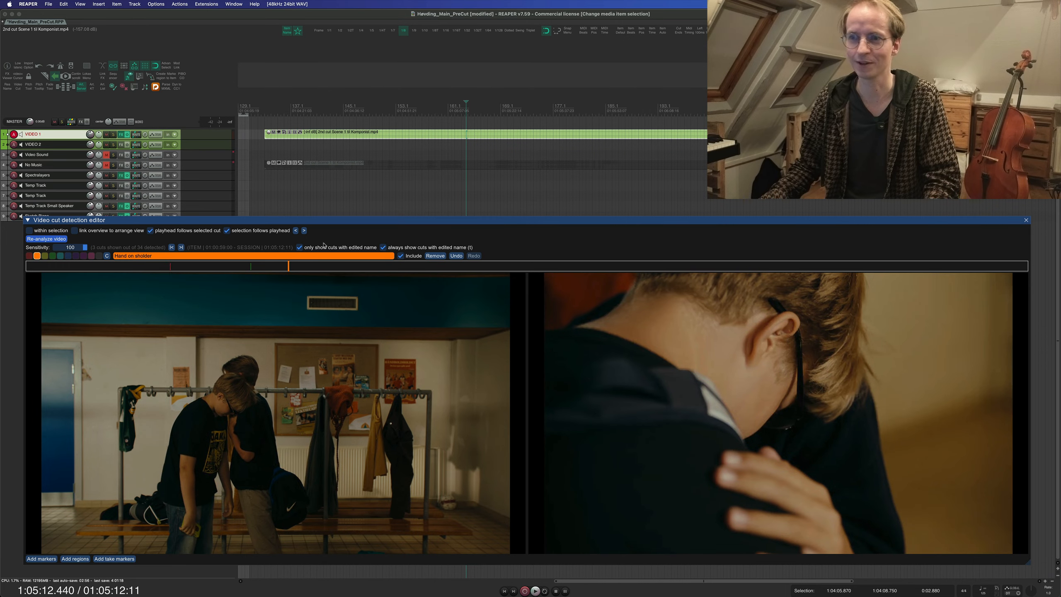
{"action": "left_click", "coordinate": [324, 247]}
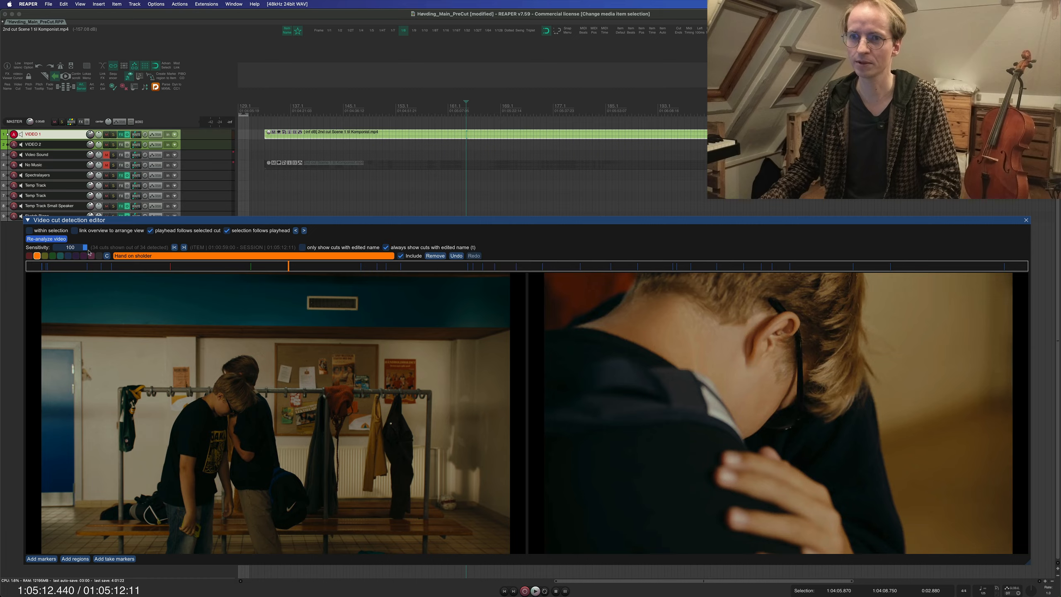
Lower the sensitivity to 23, check the named cuts that stay listed, and restore it to 100.
{"action": "left_click_drag", "start_coordinate": [89, 252], "coordinate": [66, 253]}
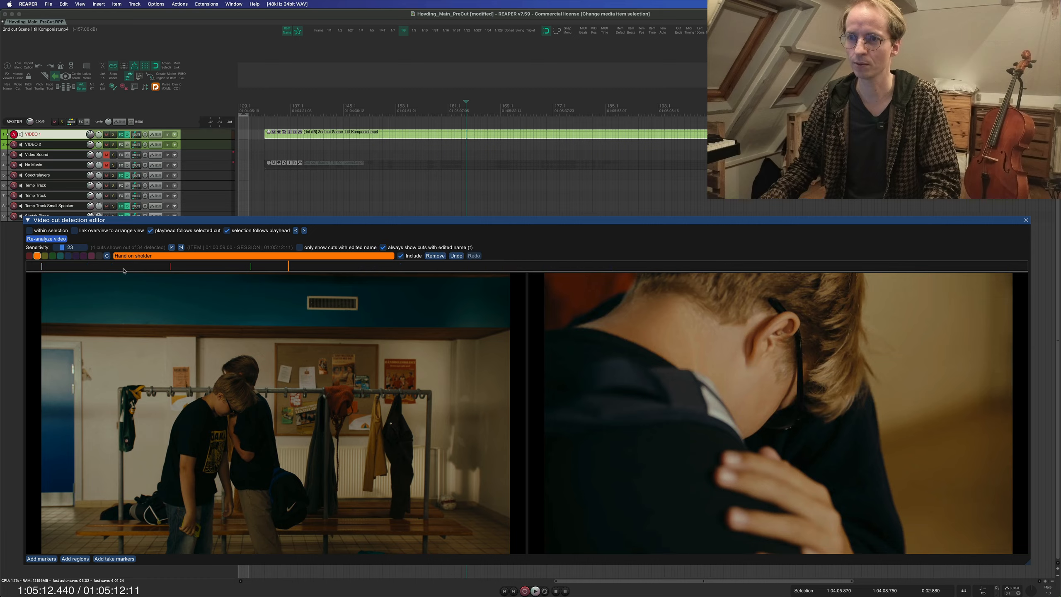
{"action": "left_click", "coordinate": [172, 269]}
{"action": "key", "text": "Right"}
{"action": "key", "text": "Right"}
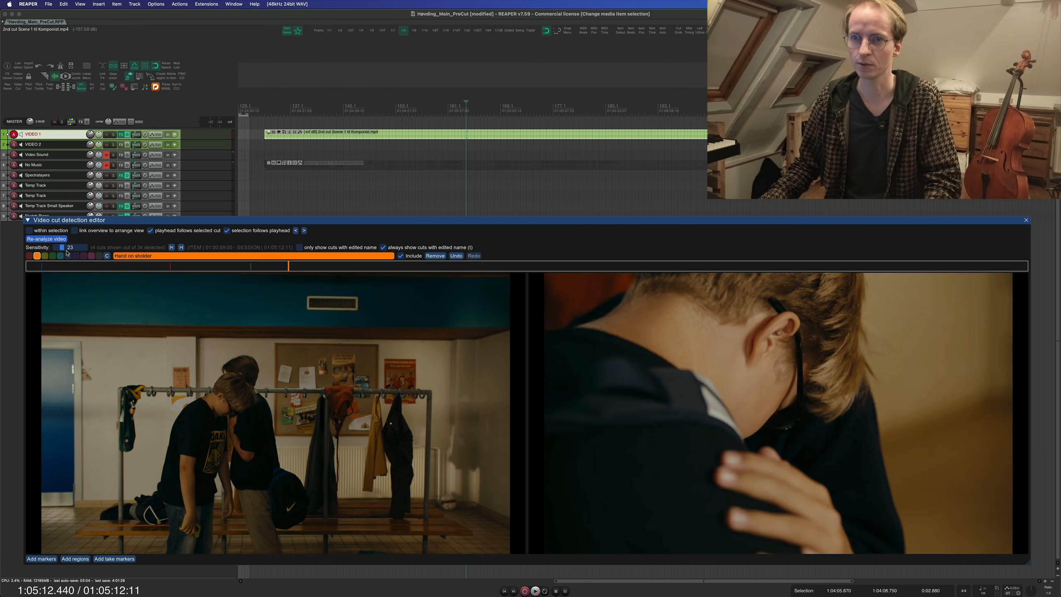
{"action": "left_click_drag", "start_coordinate": [61, 248], "coordinate": [107, 251]}
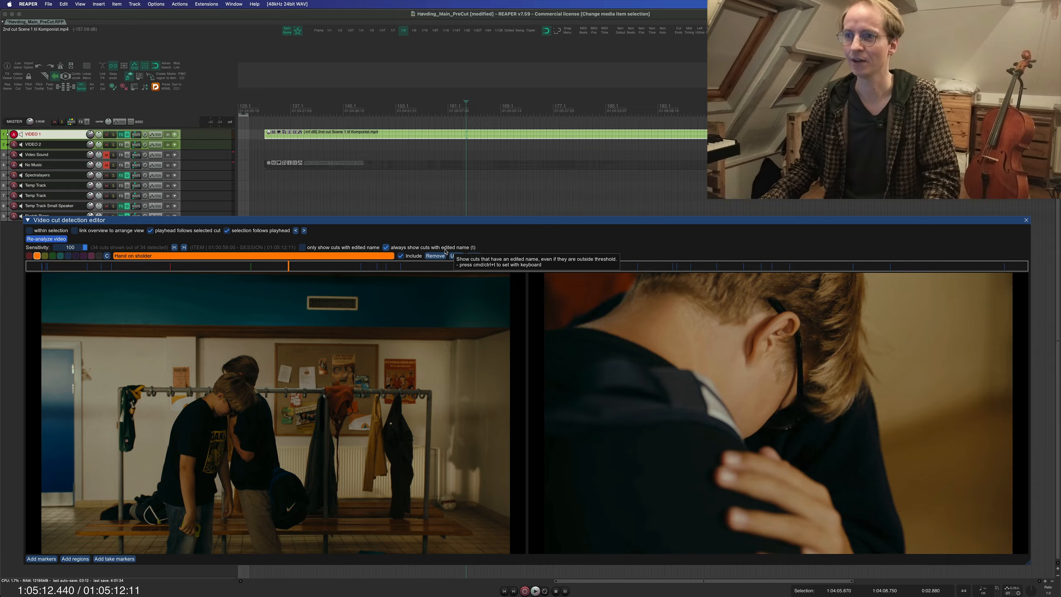
Place the playhead at session time 01:05:19:21 in the overview and add a marker there.
{"action": "left_click", "coordinate": [315, 267]}
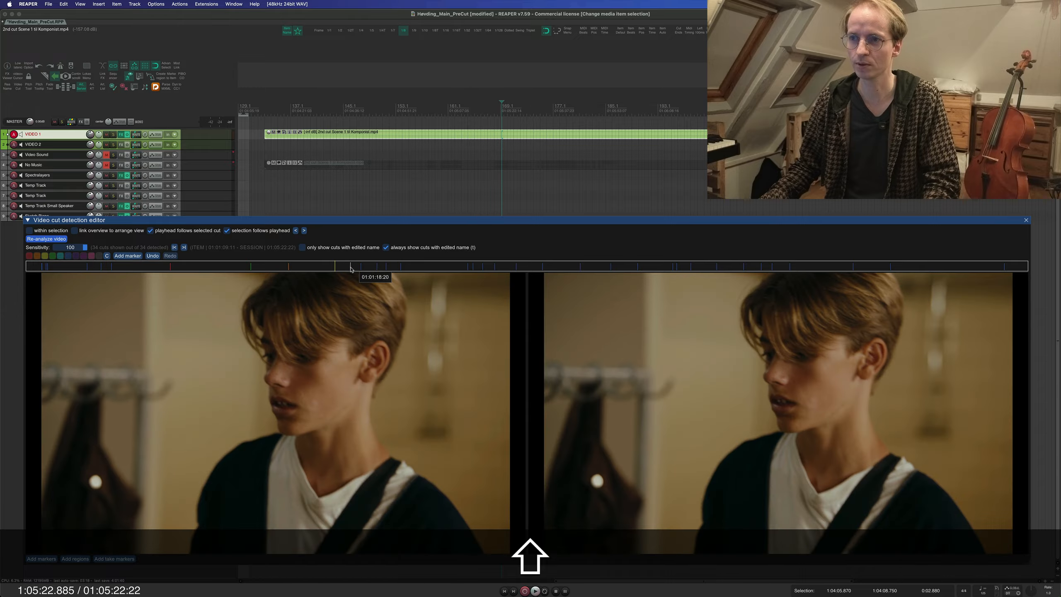
{"action": "left_click", "coordinate": [317, 268]}
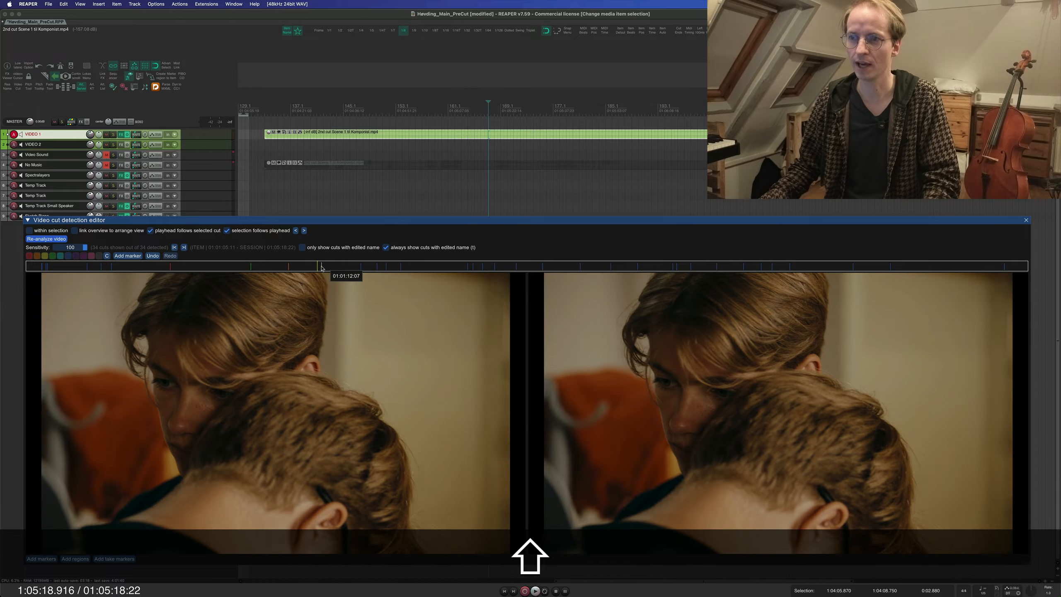
{"action": "left_click", "coordinate": [322, 267]}
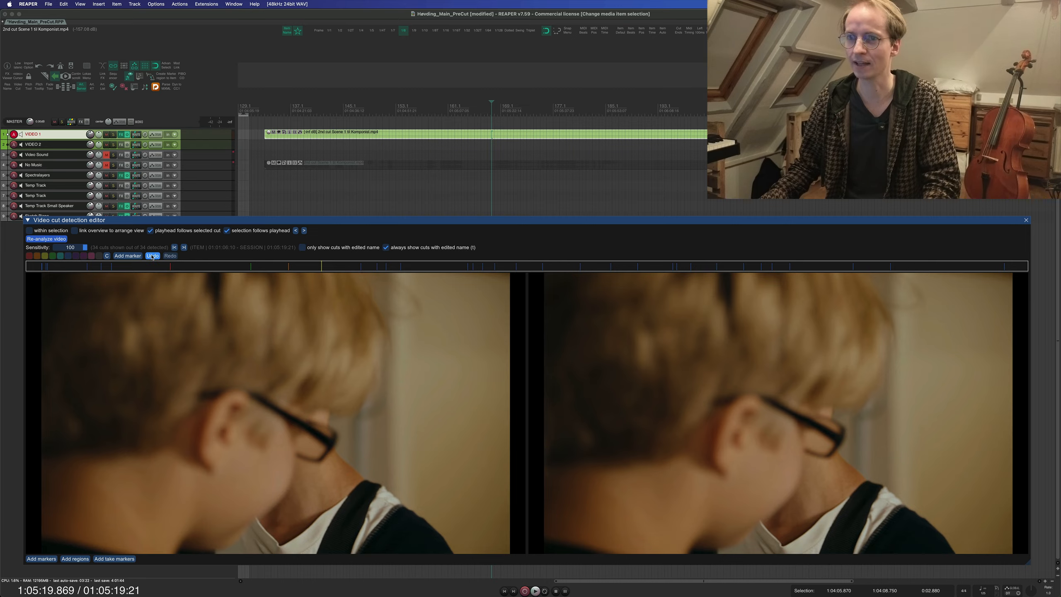
{"action": "left_click", "coordinate": [122, 256]}
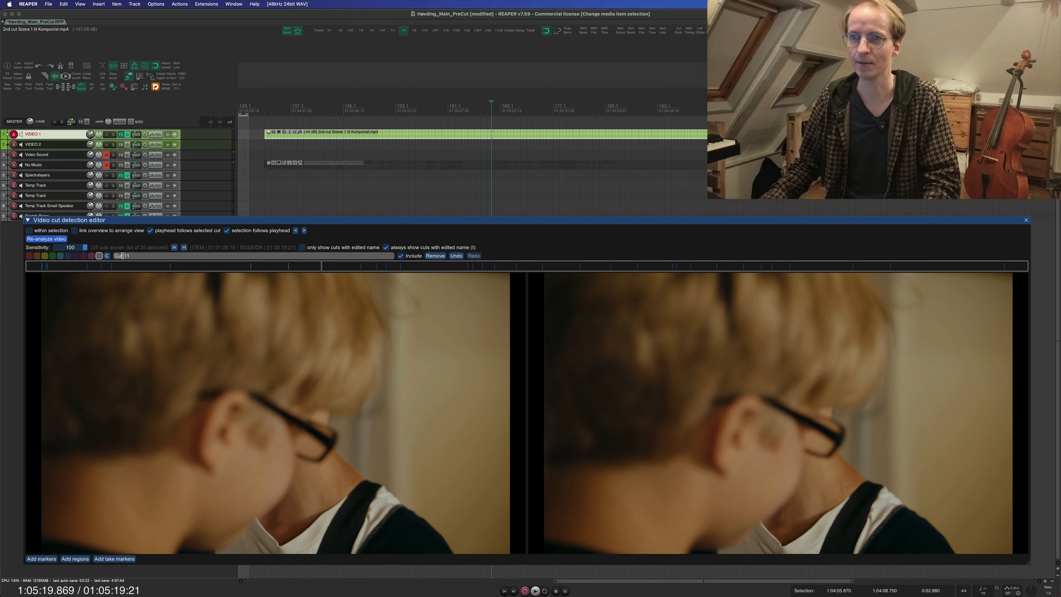
Rename the new marker at 01:05:19:21 as "New melody".
{"action": "left_click", "coordinate": [153, 256]}
{"action": "key", "text": "super+a"}
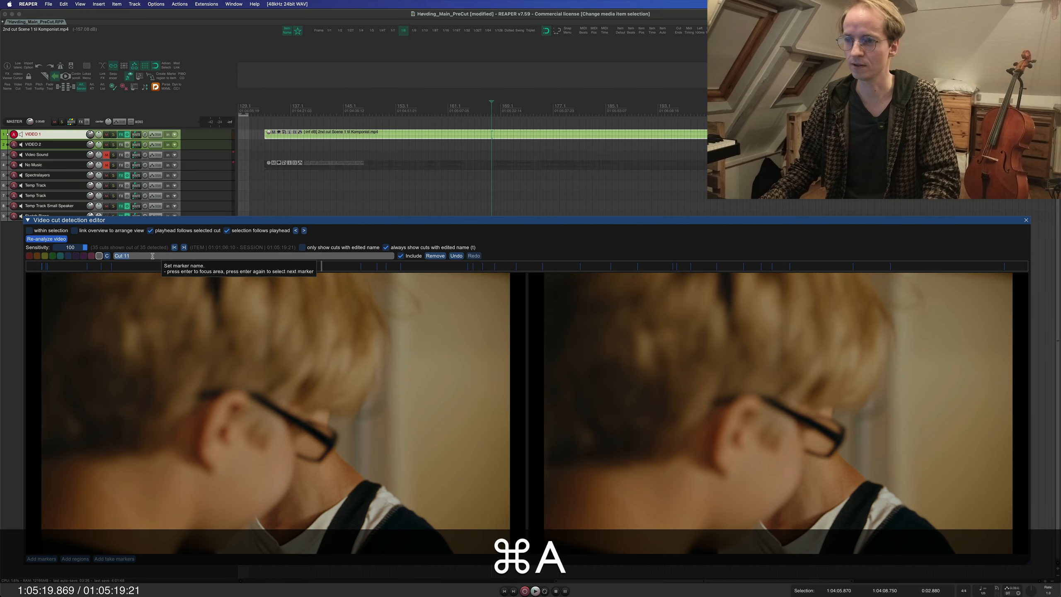
{"action": "key", "text": "super+shift+a"}
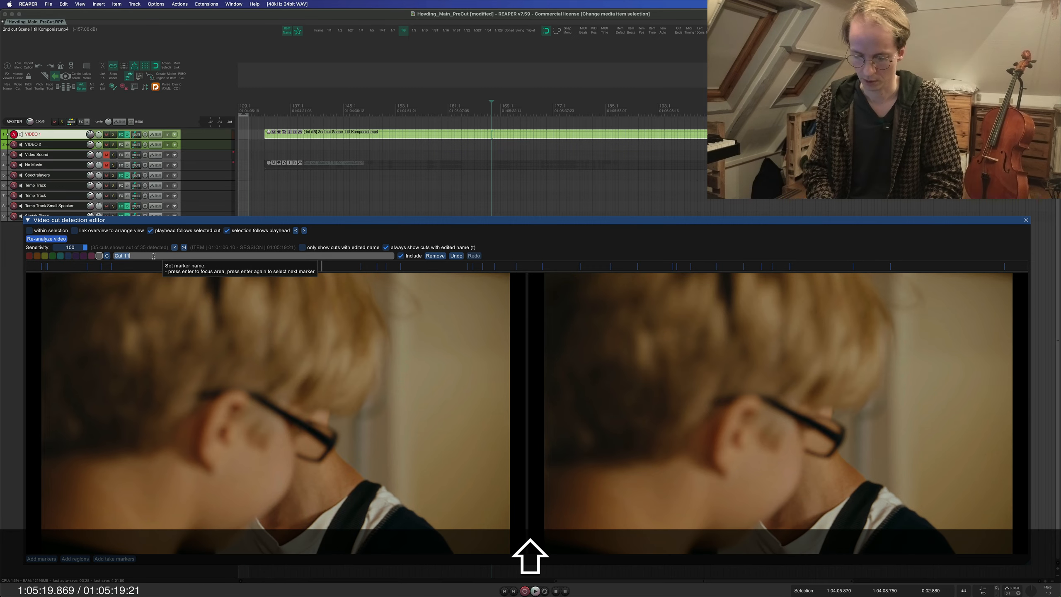
{"action": "type", "text": "New melo"}
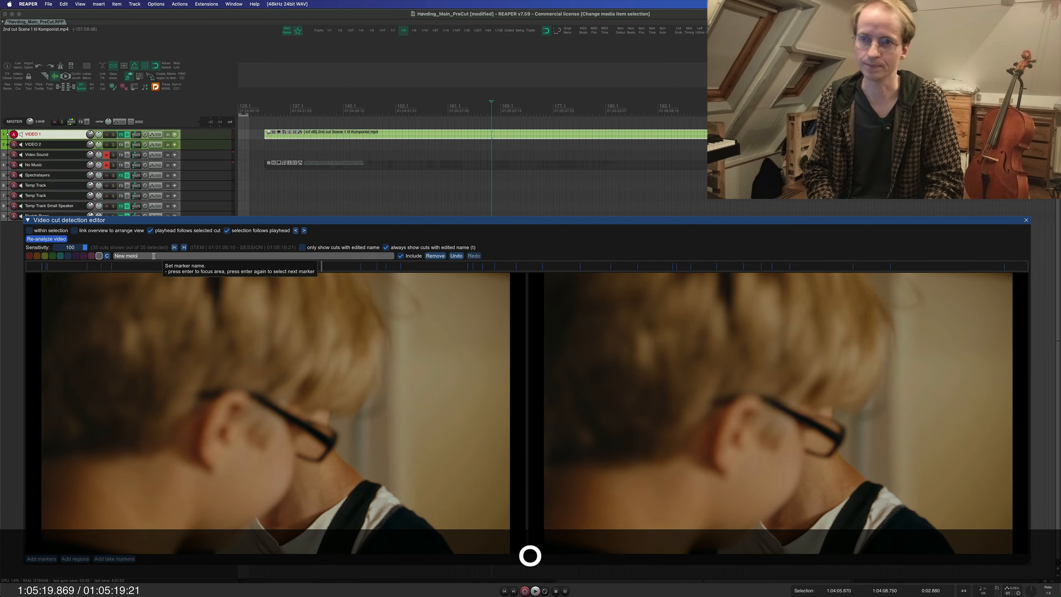
{"action": "key", "text": "Return"}
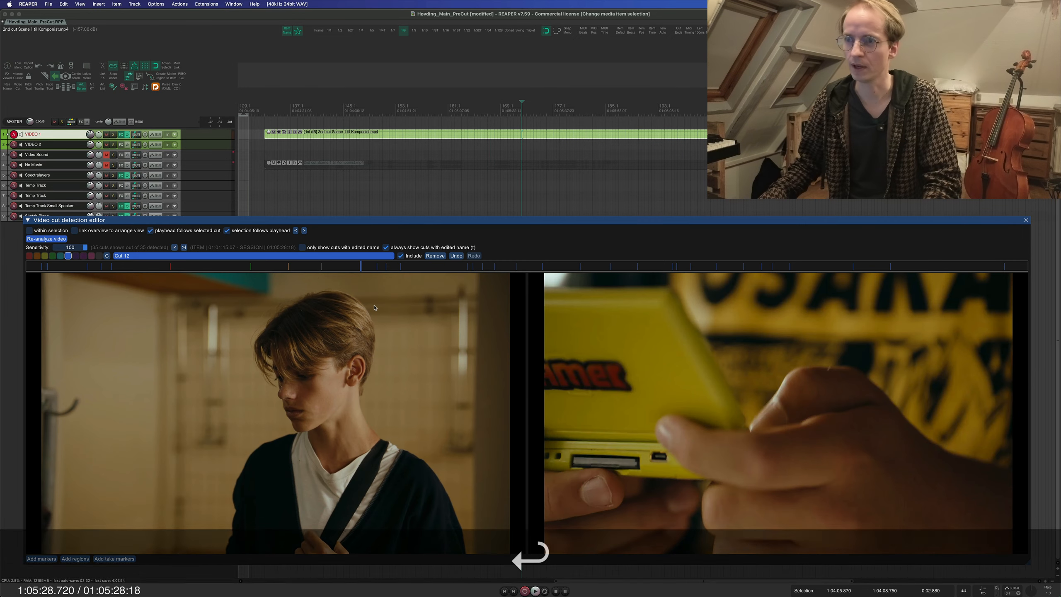
Select the "New melody" marker again and step through its neighbouring cuts to cut 12.
{"action": "left_click", "coordinate": [322, 266]}
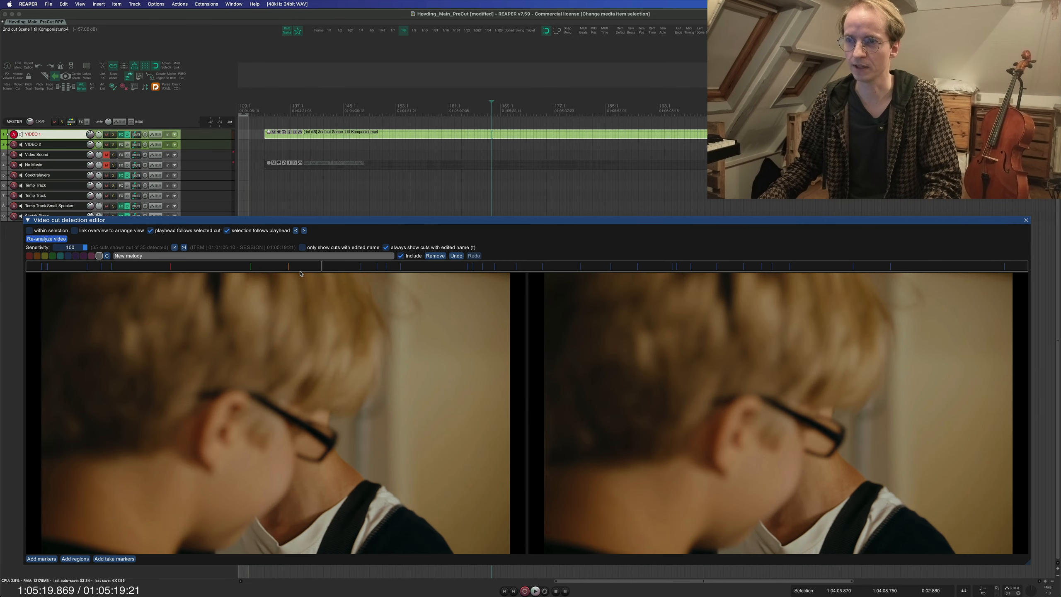
{"action": "left_click", "coordinate": [322, 266]}
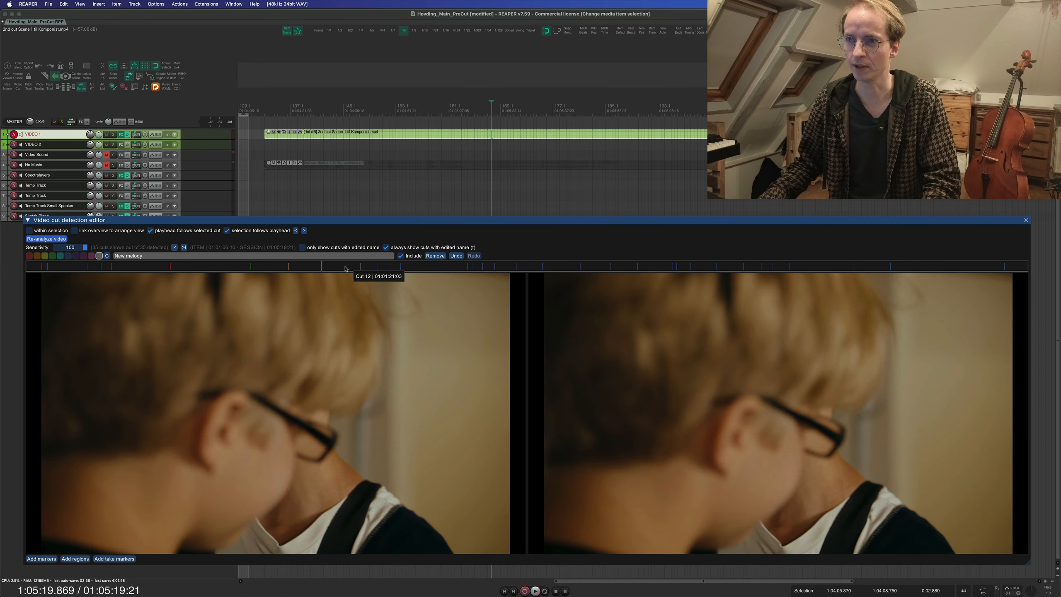
{"action": "key", "text": "Left"}
{"action": "key", "text": "Right"}
{"action": "key", "text": "Right"}
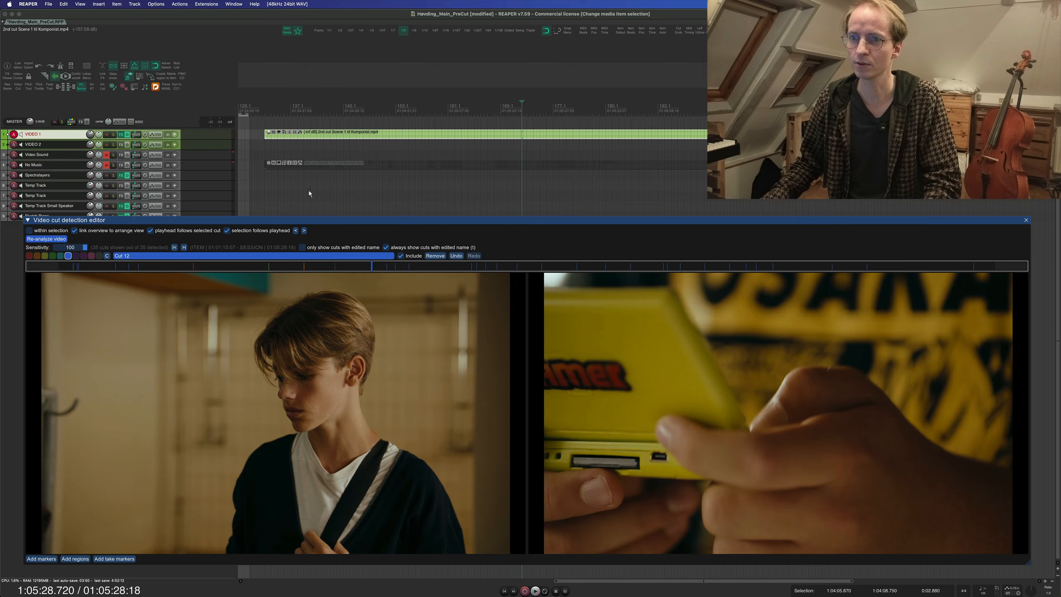
Check how the linked overview follows the arrange view, and step forward from cut 12 to cut 16.
{"action": "scroll", "coordinate": [480, 169], "scroll_direction": "right", "scroll_amount": 5}
{"action": "scroll", "coordinate": [480, 169], "scroll_direction": "left", "scroll_amount": 5}
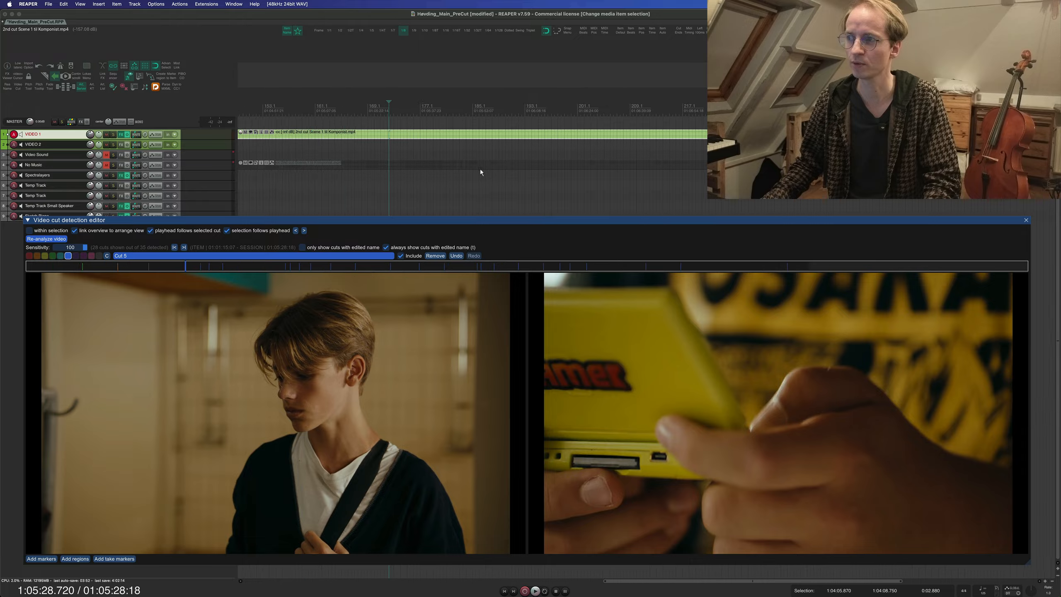
{"action": "scroll", "coordinate": [480, 168], "scroll_direction": "down", "scroll_amount": 3}
{"action": "scroll", "coordinate": [480, 168], "scroll_direction": "left", "scroll_amount": 8}
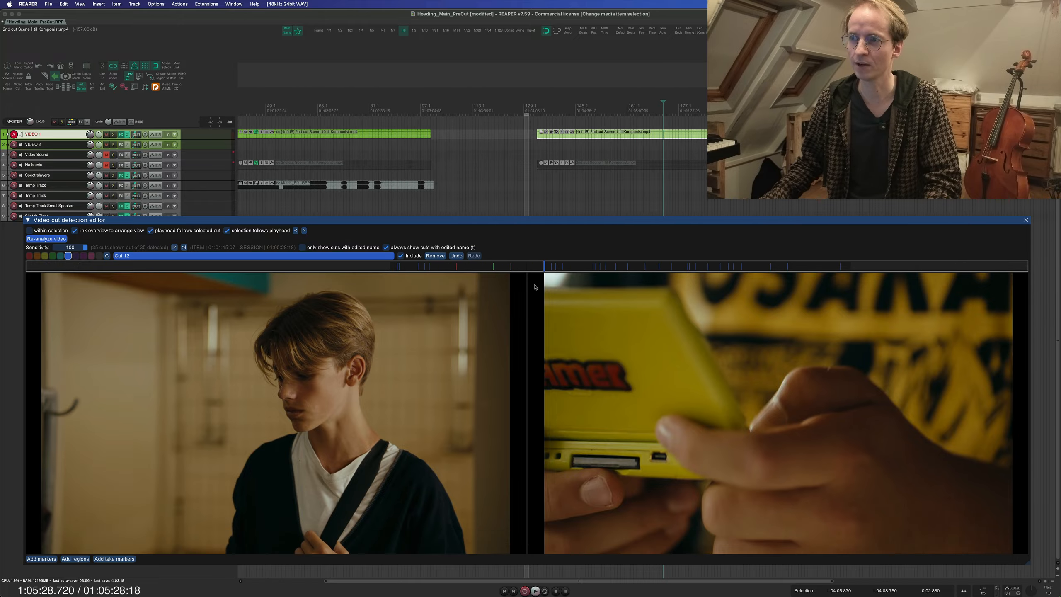
{"action": "key", "text": "Right"}
{"action": "key", "text": "Right"}
{"action": "key", "text": "Right"}
{"action": "key", "text": "Right"}
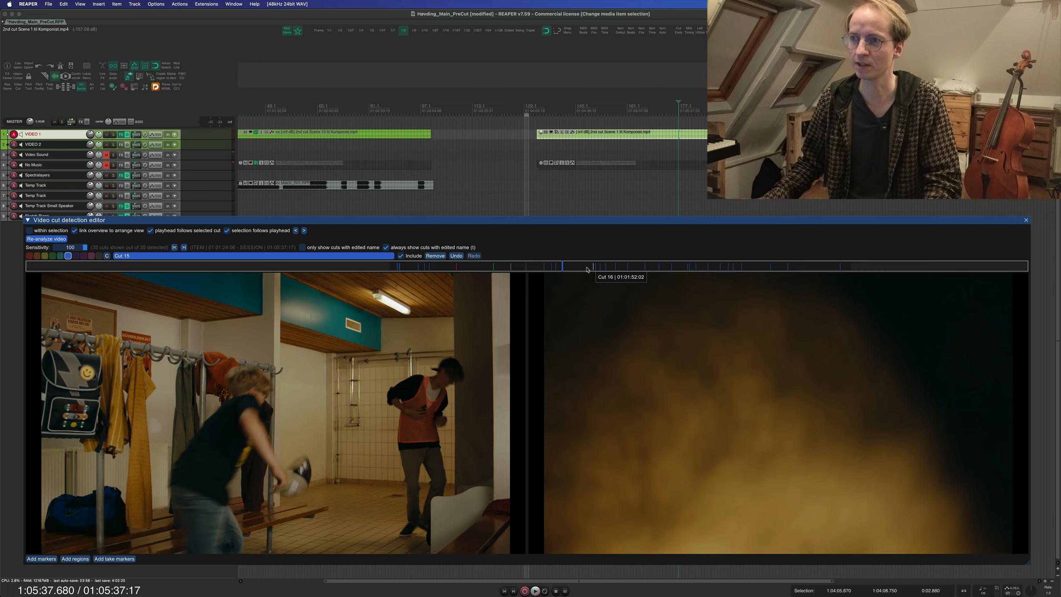
{"action": "scroll", "coordinate": [660, 165], "scroll_direction": "right", "scroll_amount": 5}
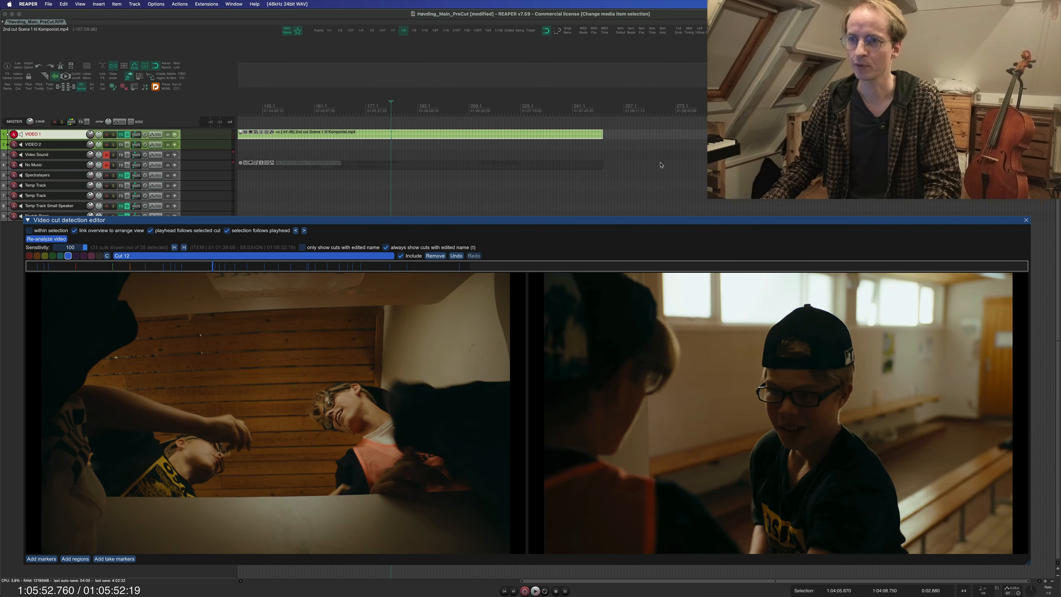
{"action": "scroll", "coordinate": [660, 164], "scroll_direction": "left", "scroll_amount": 5}
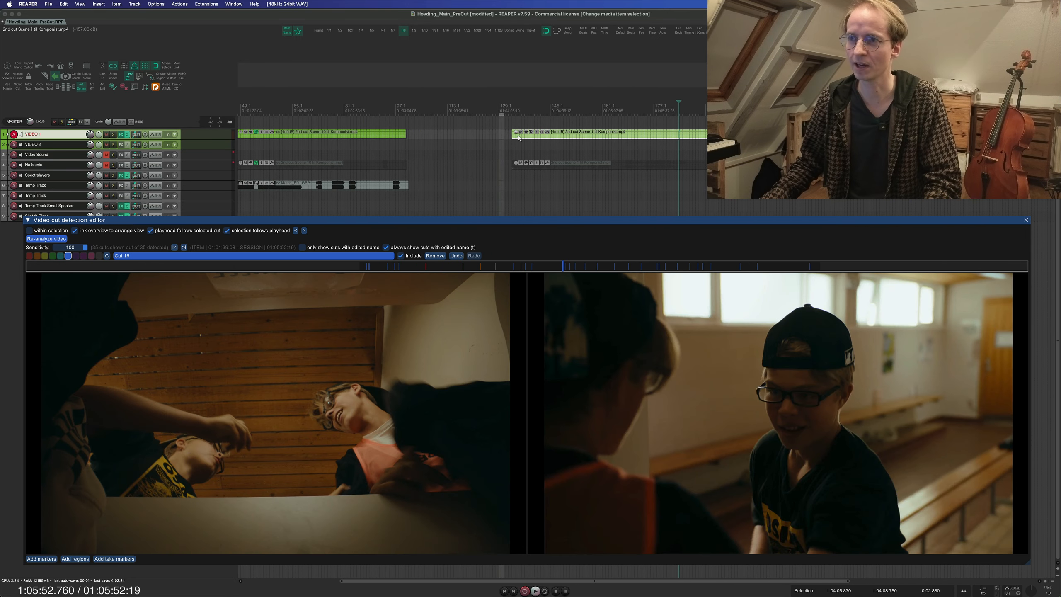
Check the cuts of the earlier video item, return to the later item and select its cut 20.
{"action": "left_click", "coordinate": [315, 105]}
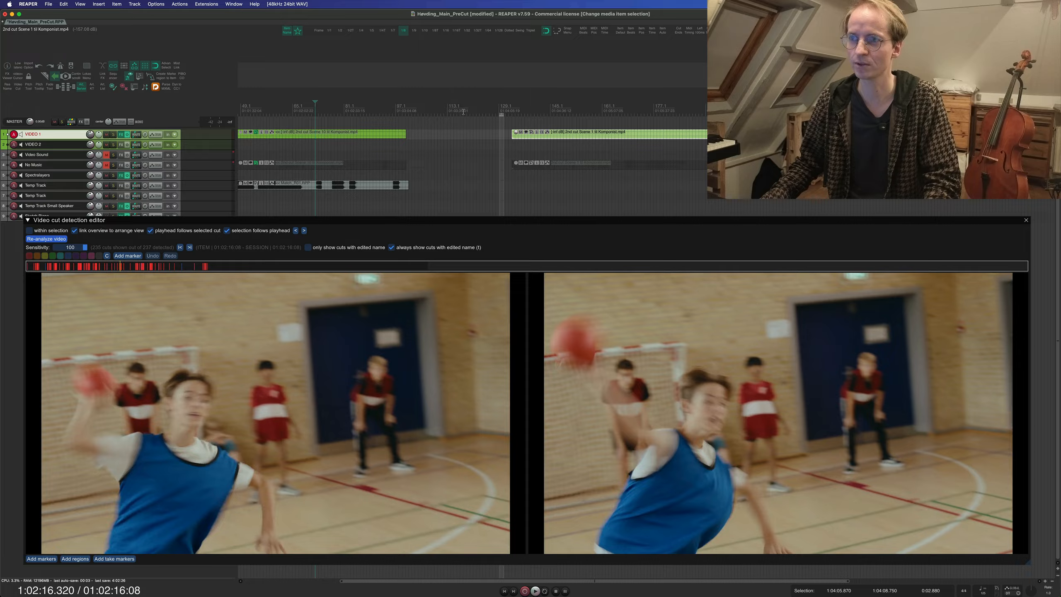
{"action": "left_click", "coordinate": [620, 110]}
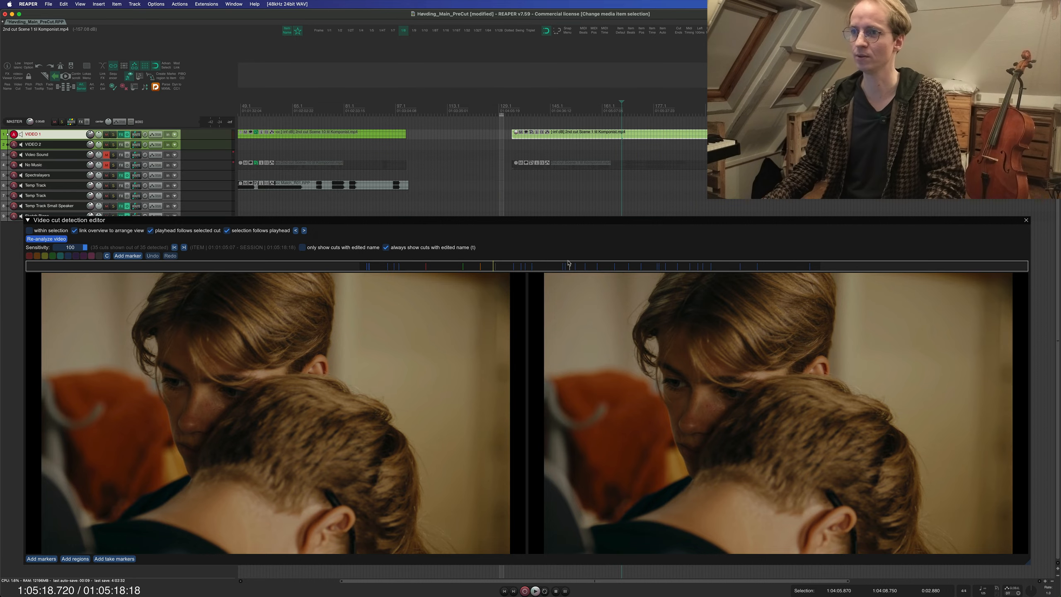
{"action": "left_click", "coordinate": [586, 266]}
{"action": "left_click", "coordinate": [585, 267]}
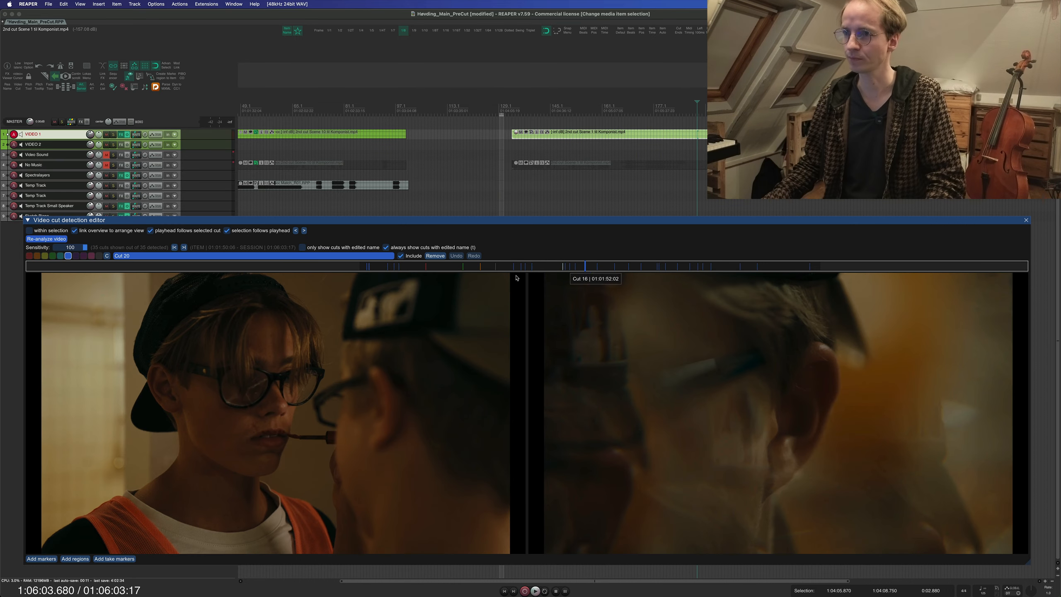
Limit the cuts to the time selection and extend that selection to span 1:04:16.320 to 1:07:40.800.
{"action": "left_click", "coordinate": [55, 231]}
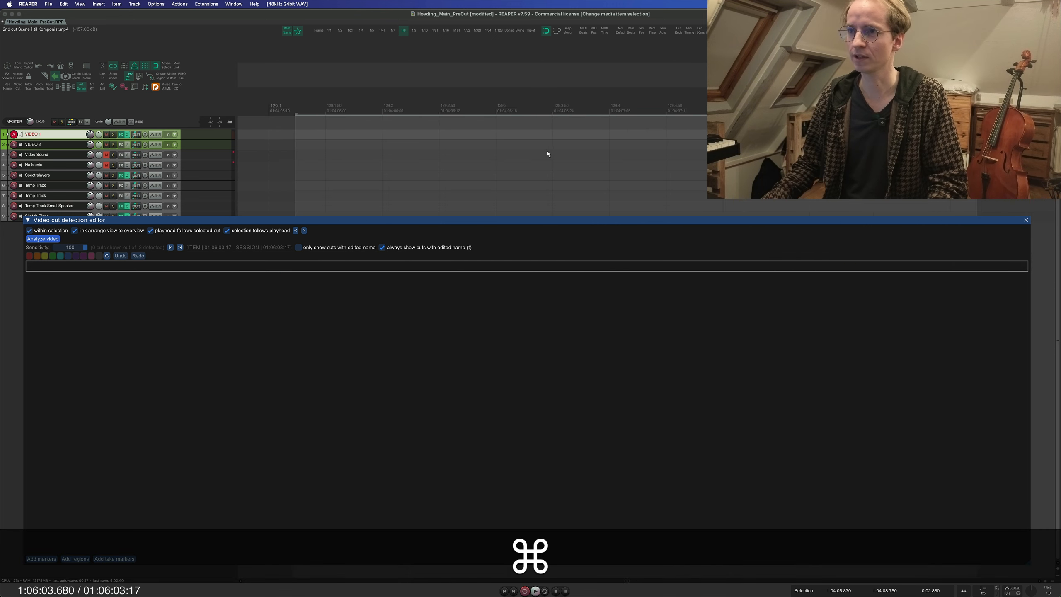
{"action": "scroll", "coordinate": [547, 151], "scroll_direction": "down", "scroll_amount": 10}
{"action": "left_click_drag", "start_coordinate": [698, 111], "coordinate": [989, 111]}
{"action": "scroll", "coordinate": [881, 125], "scroll_direction": "down", "scroll_amount": 10}
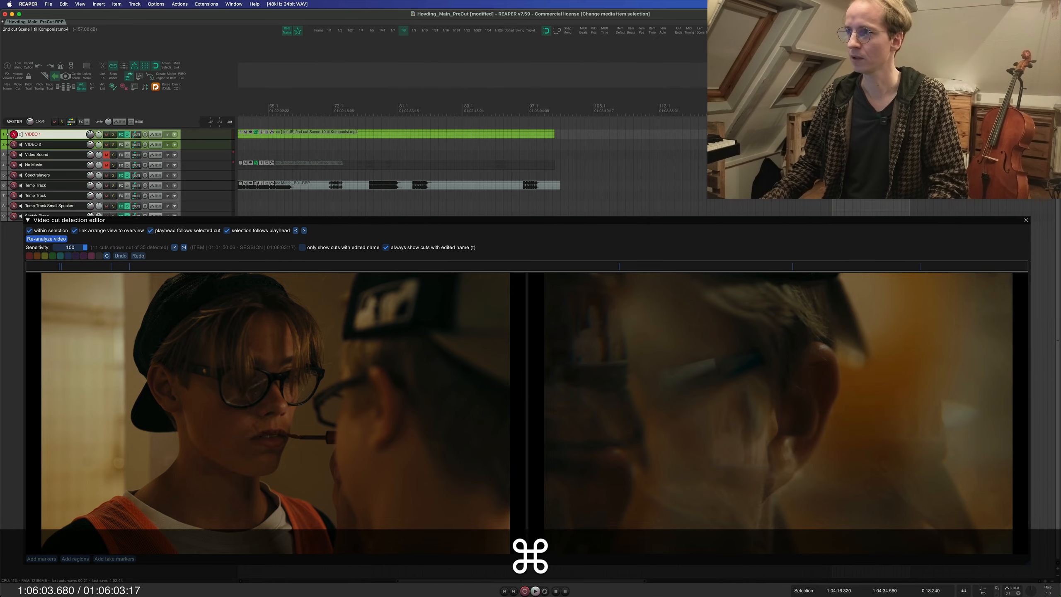
{"action": "left_click", "coordinate": [1026, 111], "text": "shift"}
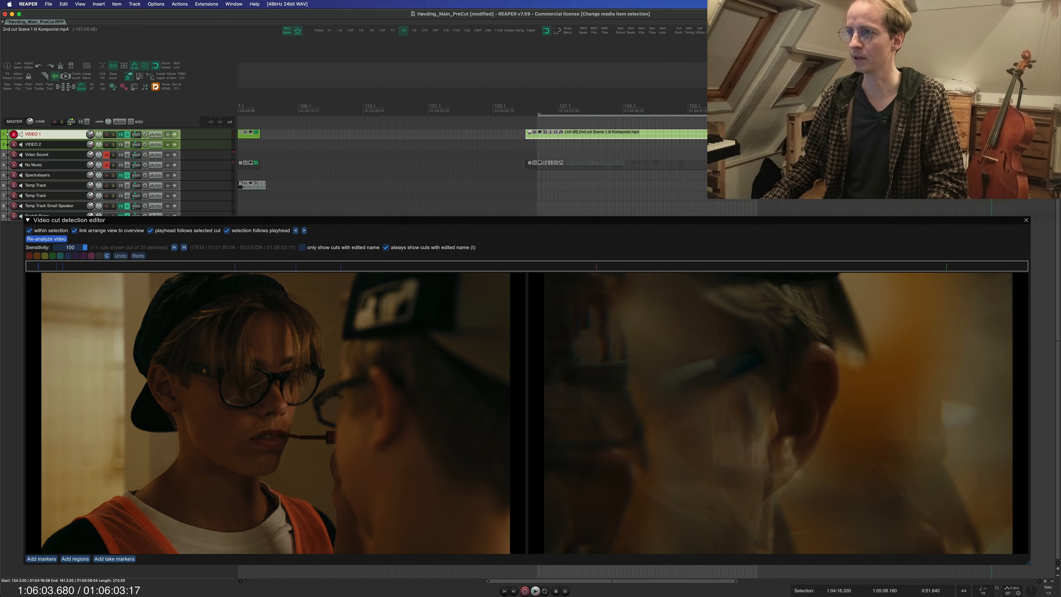
{"action": "left_click_drag", "start_coordinate": [757, 112], "coordinate": [915, 111]}
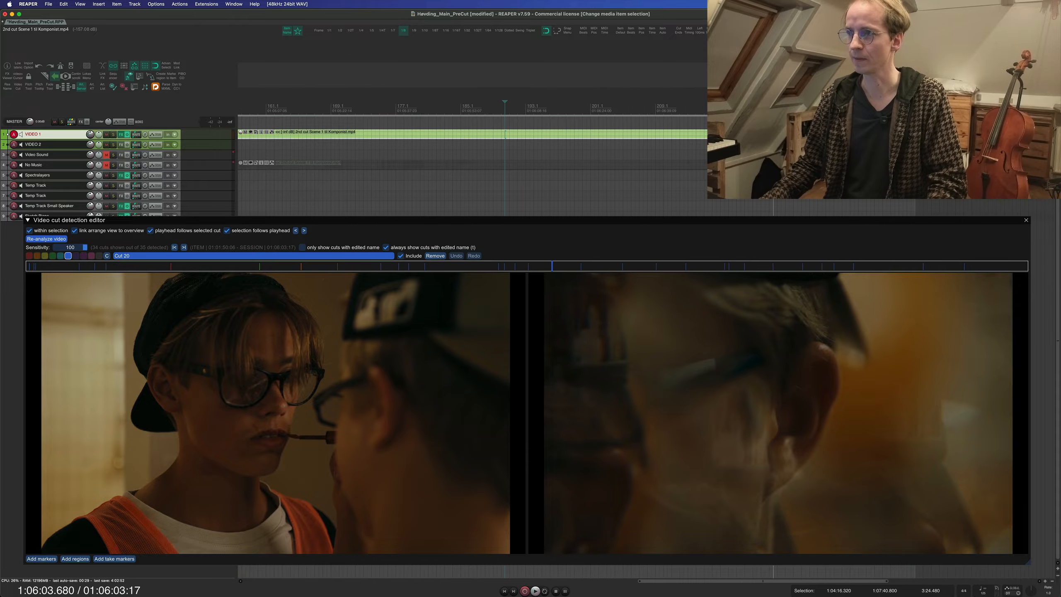
{"action": "scroll", "coordinate": [773, 159], "scroll_direction": "down", "scroll_amount": 5}
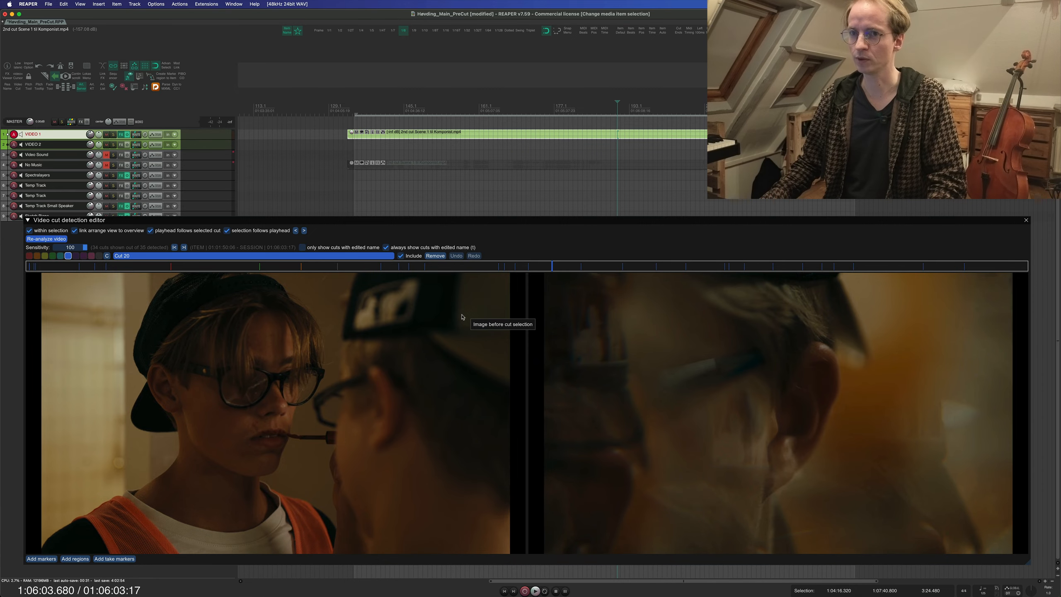
Zoom and pan the overview to shift and resize the time selection together with the linked arrange view.
{"action": "scroll", "coordinate": [467, 268], "scroll_direction": "up", "scroll_amount": 1}
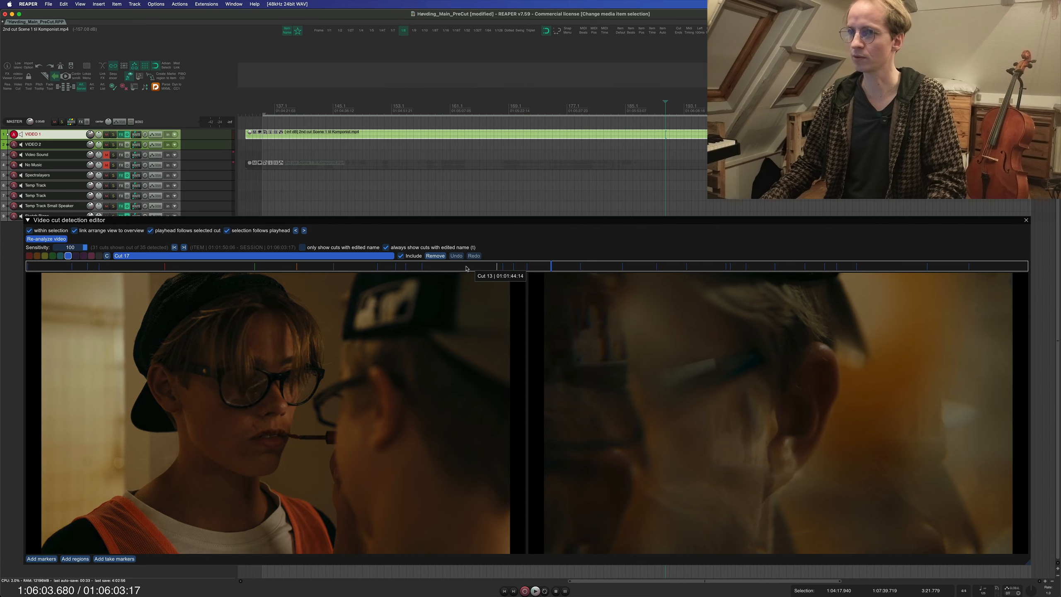
{"action": "scroll", "coordinate": [467, 268], "scroll_direction": "up", "scroll_amount": 1}
{"action": "scroll", "coordinate": [467, 269], "scroll_direction": "down", "scroll_amount": 4}
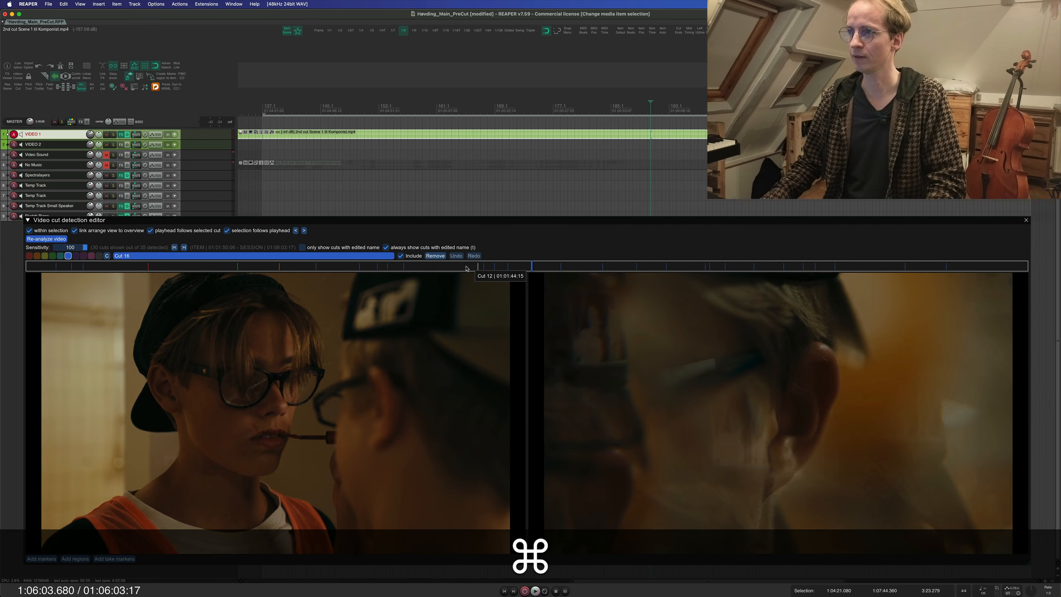
{"action": "scroll", "coordinate": [467, 269], "scroll_direction": "right", "scroll_amount": 3}
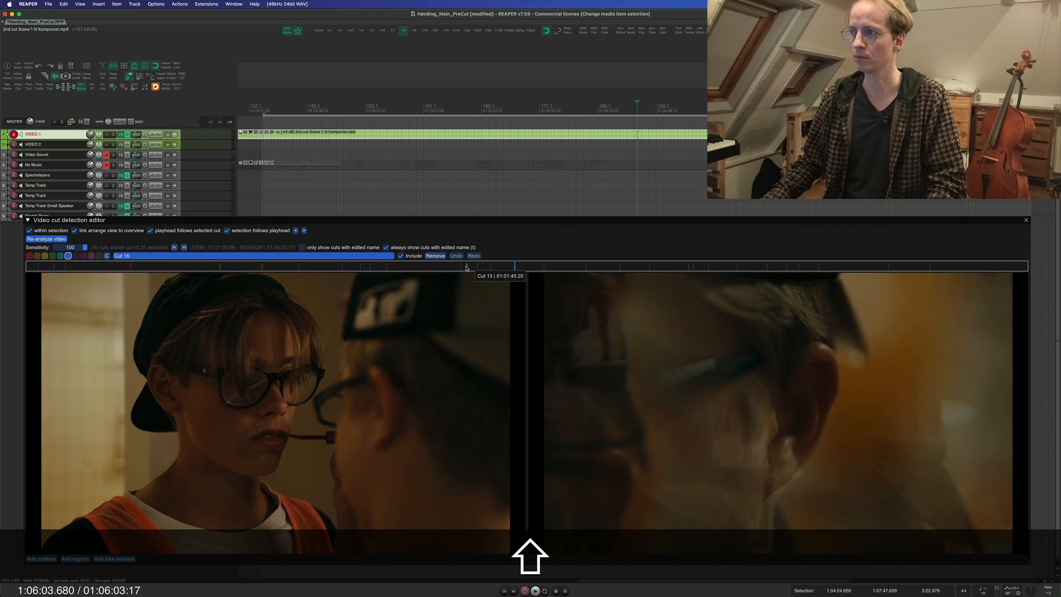
{"action": "scroll", "coordinate": [467, 268], "scroll_direction": "left", "scroll_amount": 3}
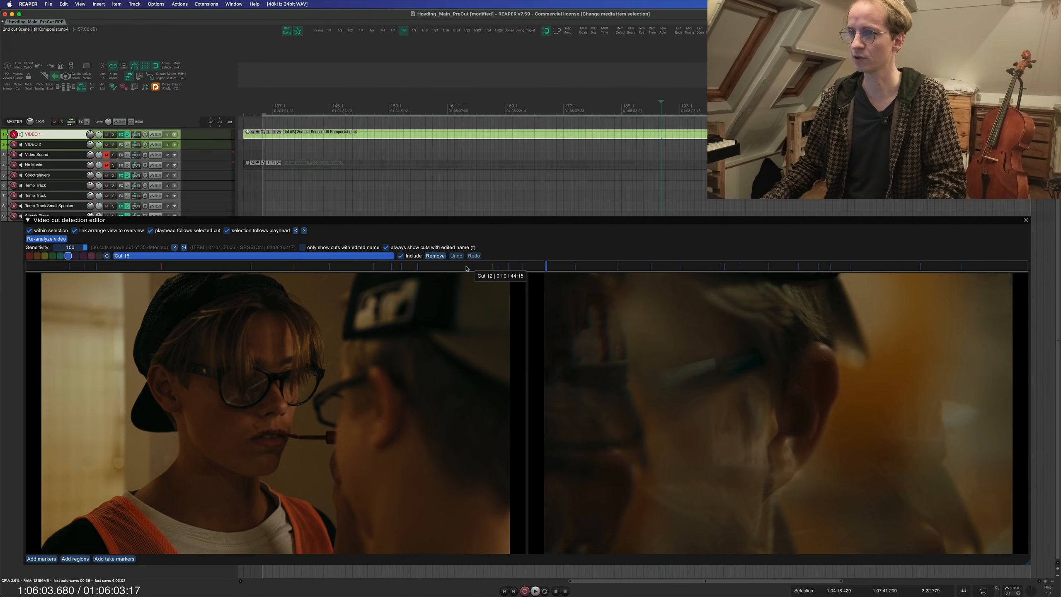
{"action": "scroll", "coordinate": [467, 268], "scroll_direction": "right", "scroll_amount": 3}
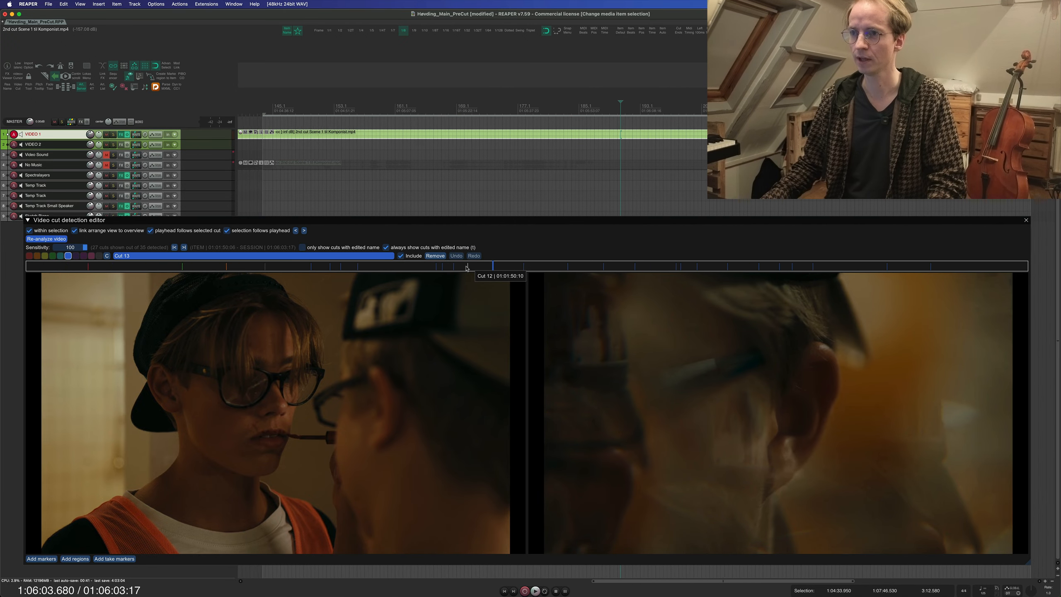
{"action": "scroll", "coordinate": [466, 269], "scroll_direction": "down", "scroll_amount": 3}
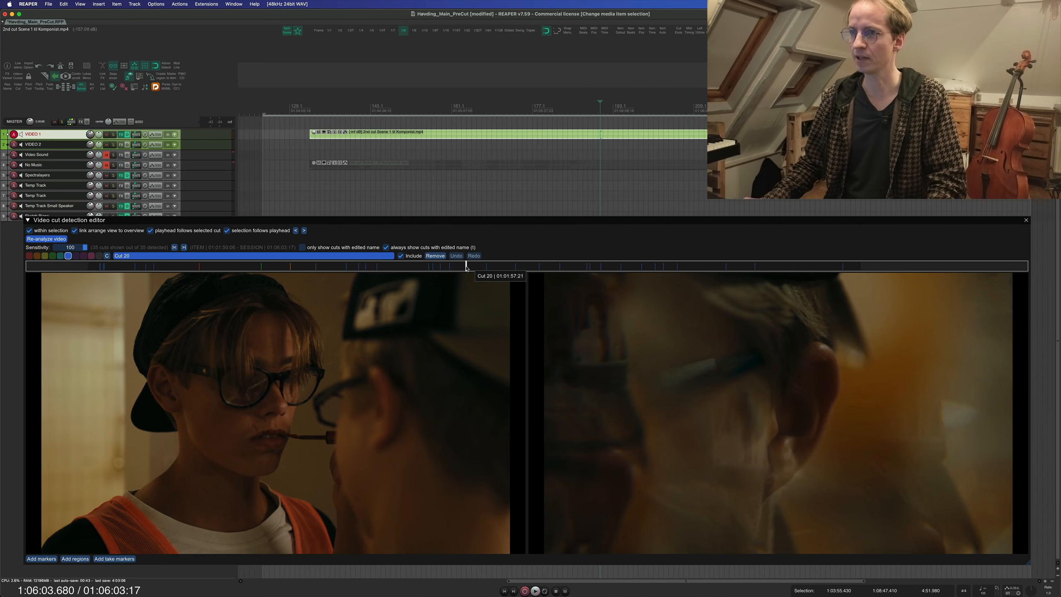
{"action": "scroll", "coordinate": [466, 268], "scroll_direction": "up", "scroll_amount": 2}
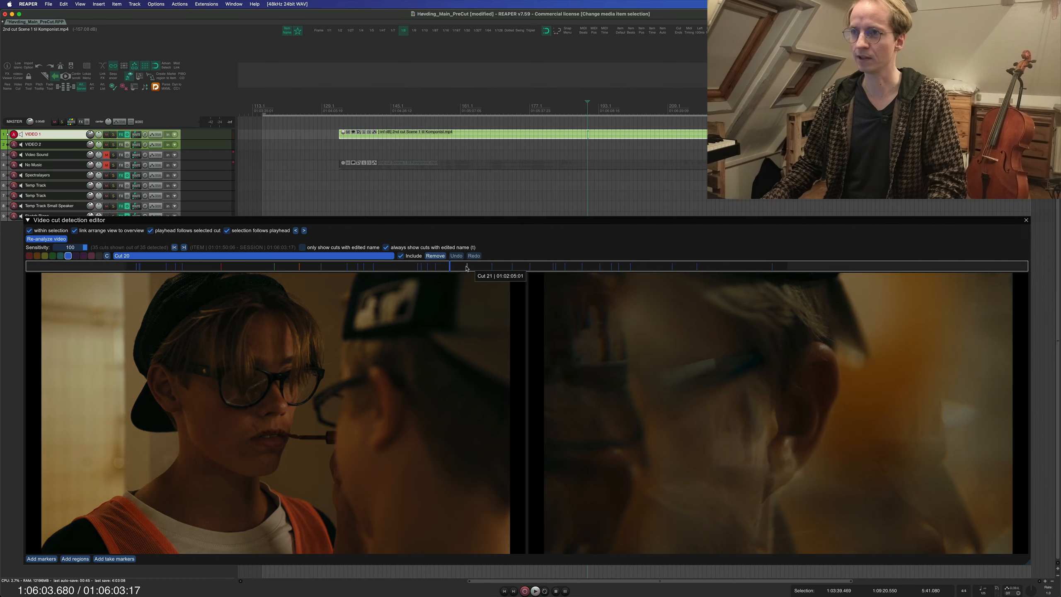
Turn off the selection limit and the overview link, and set a time selection from 1:05:32.160 to 1:06:37.440 on the timeline.
{"action": "left_click", "coordinate": [44, 231]}
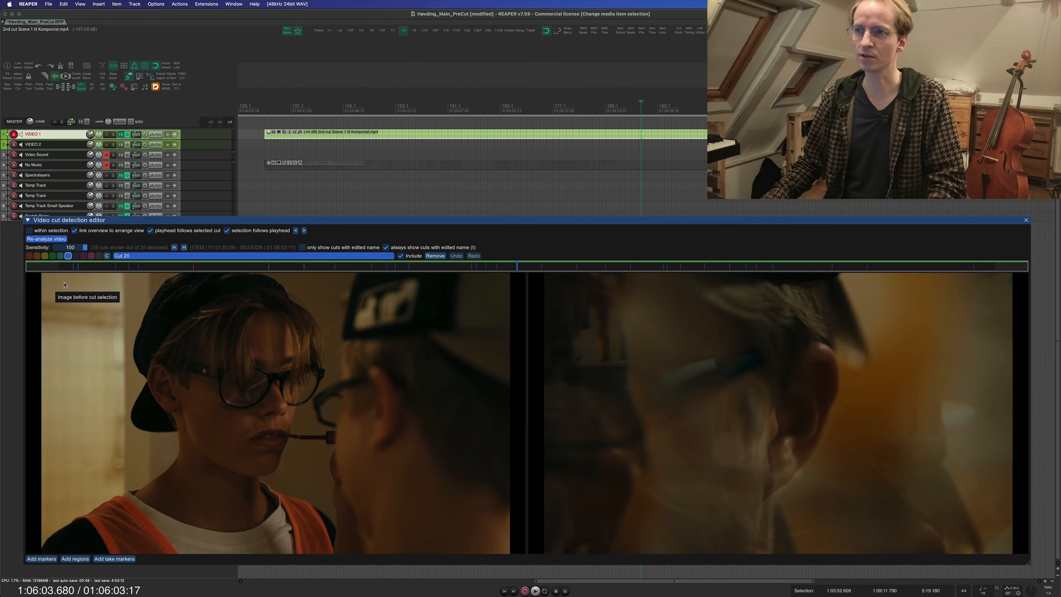
{"action": "left_click", "coordinate": [82, 230]}
{"action": "left_click", "coordinate": [56, 231]}
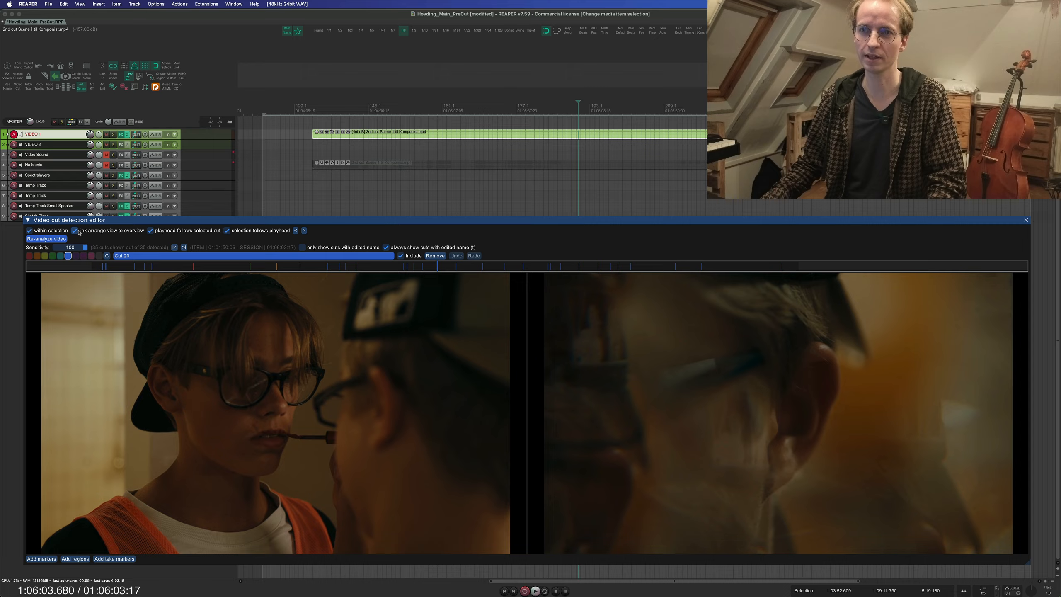
{"action": "left_click", "coordinate": [37, 231]}
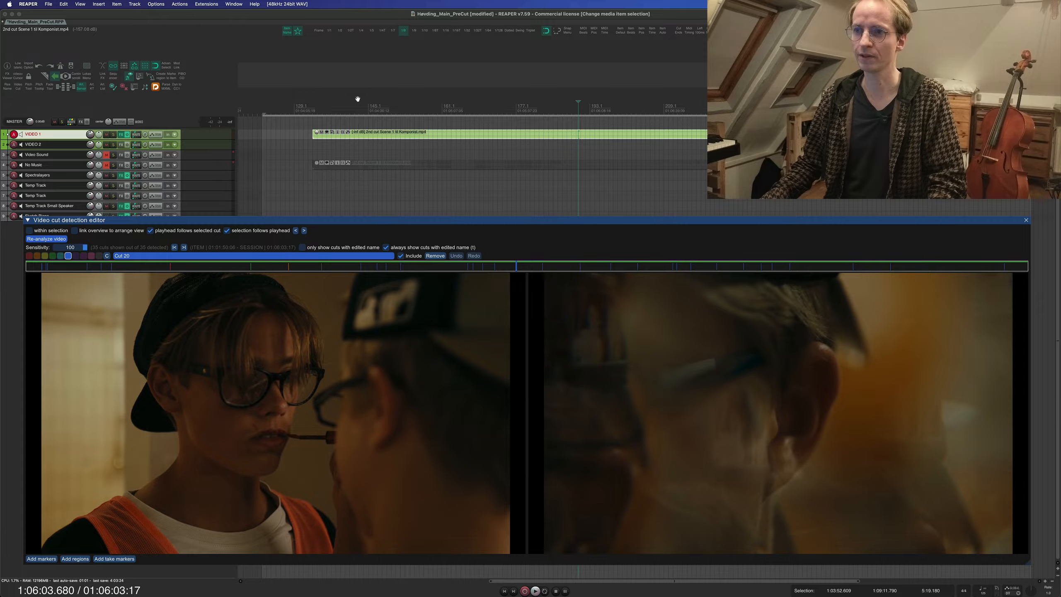
{"action": "left_click_drag", "start_coordinate": [356, 105], "coordinate": [659, 109]}
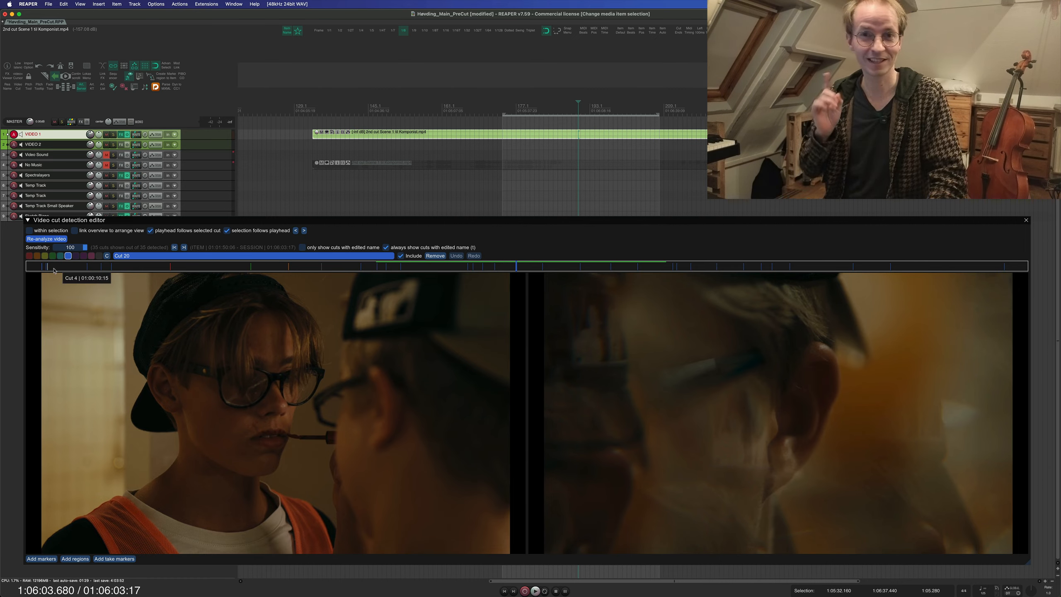
Try exporting the detected cuts to the timeline as project markers and as regions, undoing each export.
{"action": "left_click", "coordinate": [41, 558]}
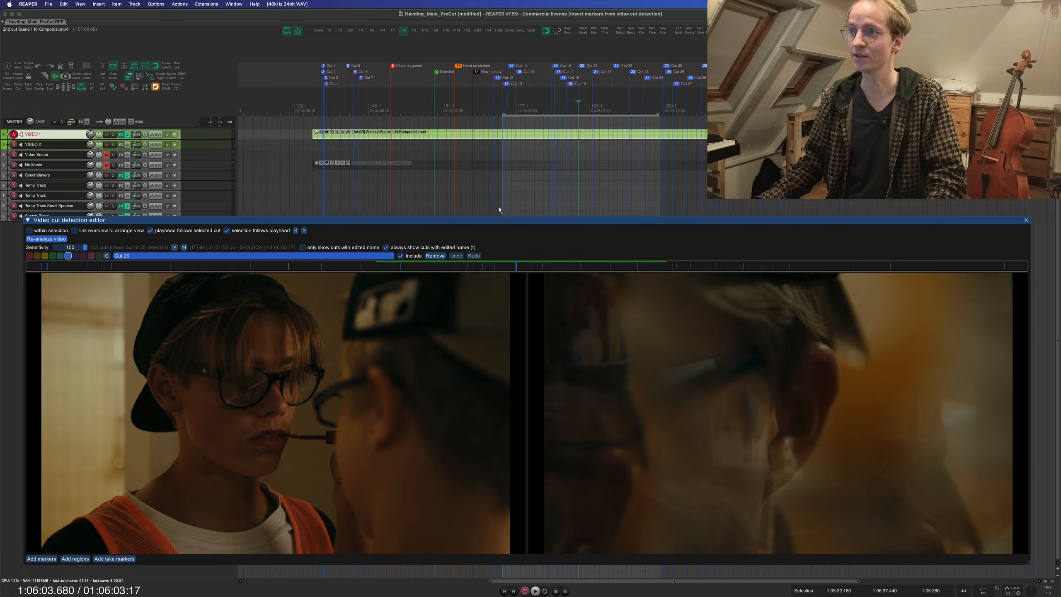
{"action": "scroll", "coordinate": [508, 135], "scroll_direction": "up", "scroll_amount": 8}
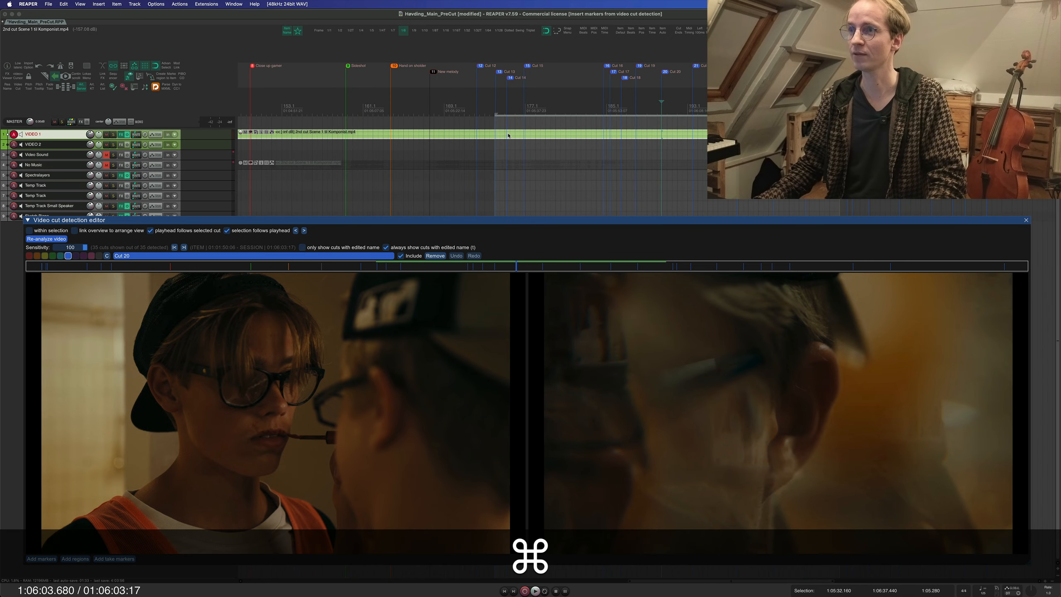
{"action": "scroll", "coordinate": [508, 135], "scroll_direction": "down", "scroll_amount": 8}
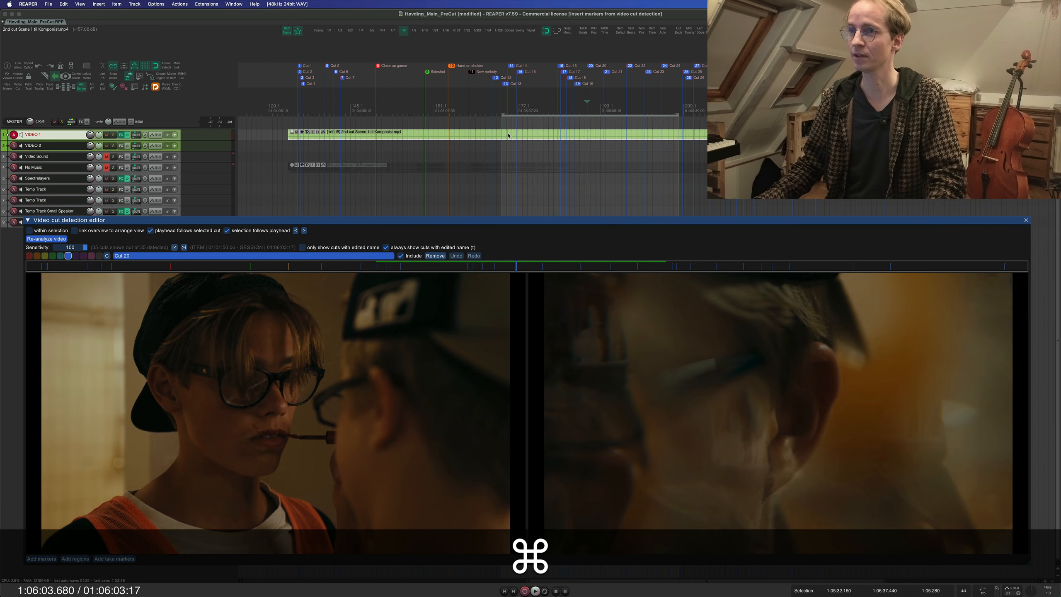
{"action": "key", "text": "cmd+z"}
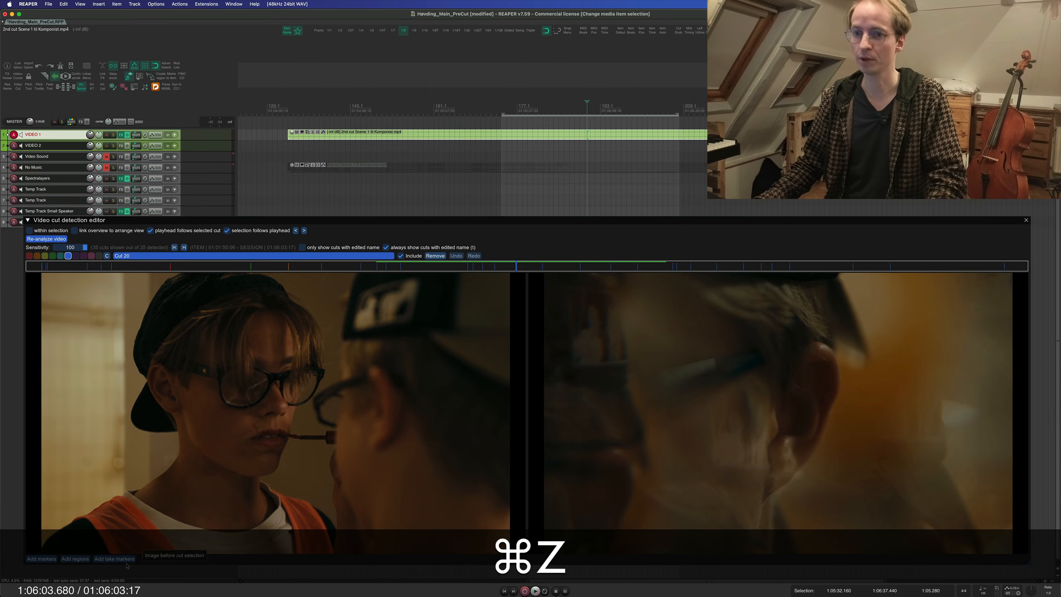
{"action": "left_click", "coordinate": [82, 561]}
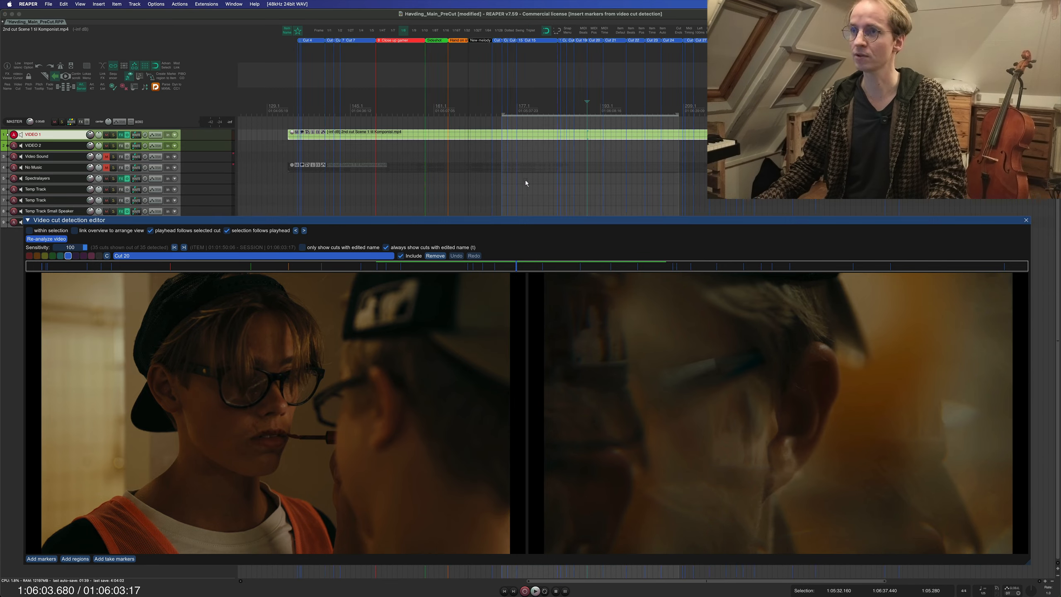
{"action": "key", "text": "super+z"}
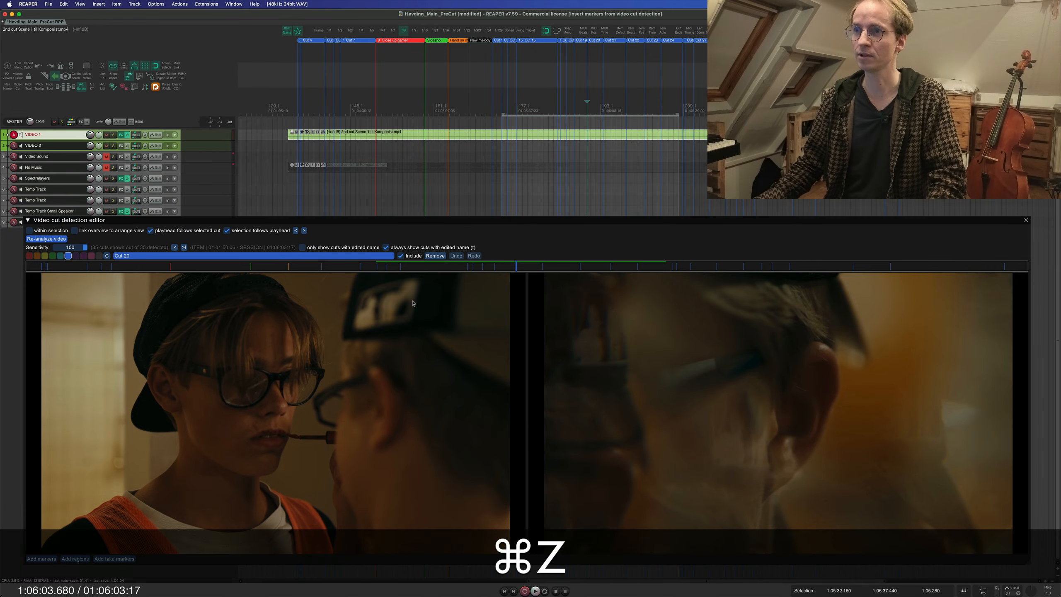
Add the detected cuts as take markers on the VIDEO 1 item and inspect their names and colours in the arrange view.
{"action": "left_click", "coordinate": [114, 559]}
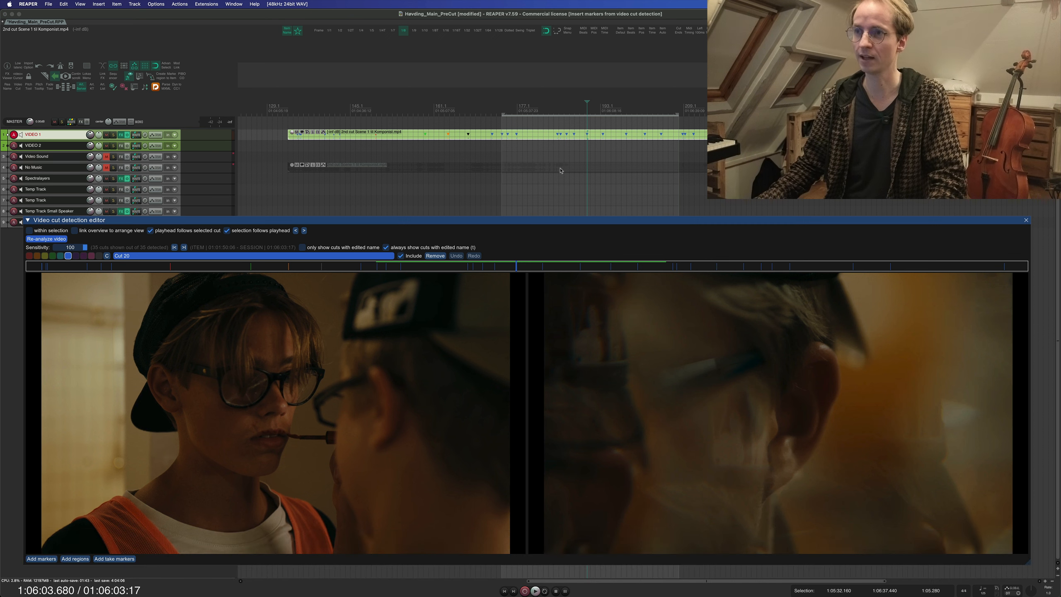
{"action": "scroll", "coordinate": [561, 167], "scroll_direction": "up", "scroll_amount": 3}
{"action": "scroll", "coordinate": [561, 167], "scroll_direction": "up", "scroll_amount": 5}
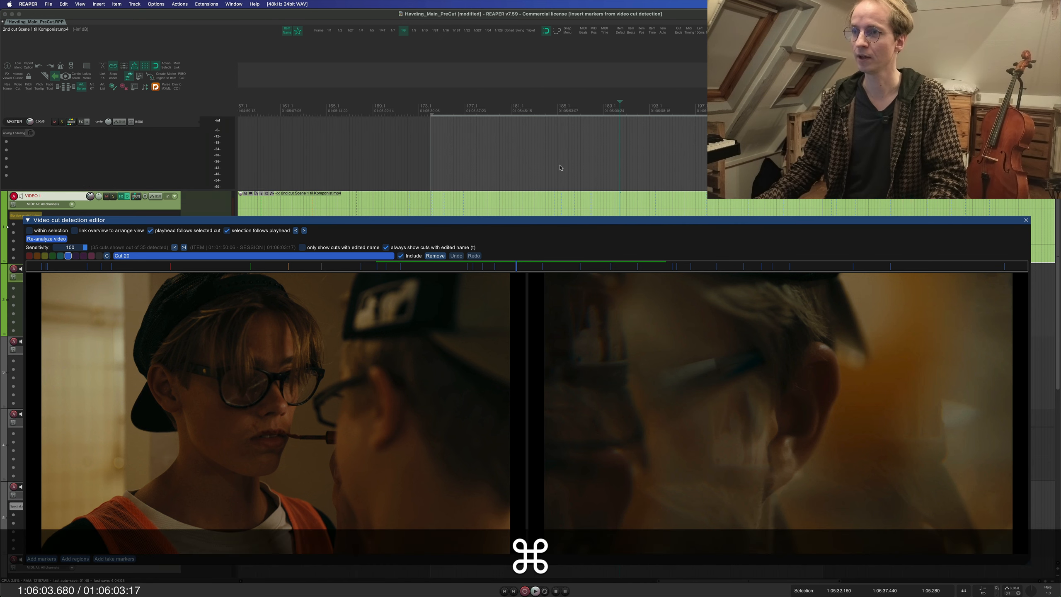
{"action": "scroll", "coordinate": [561, 167], "scroll_direction": "down", "scroll_amount": 5}
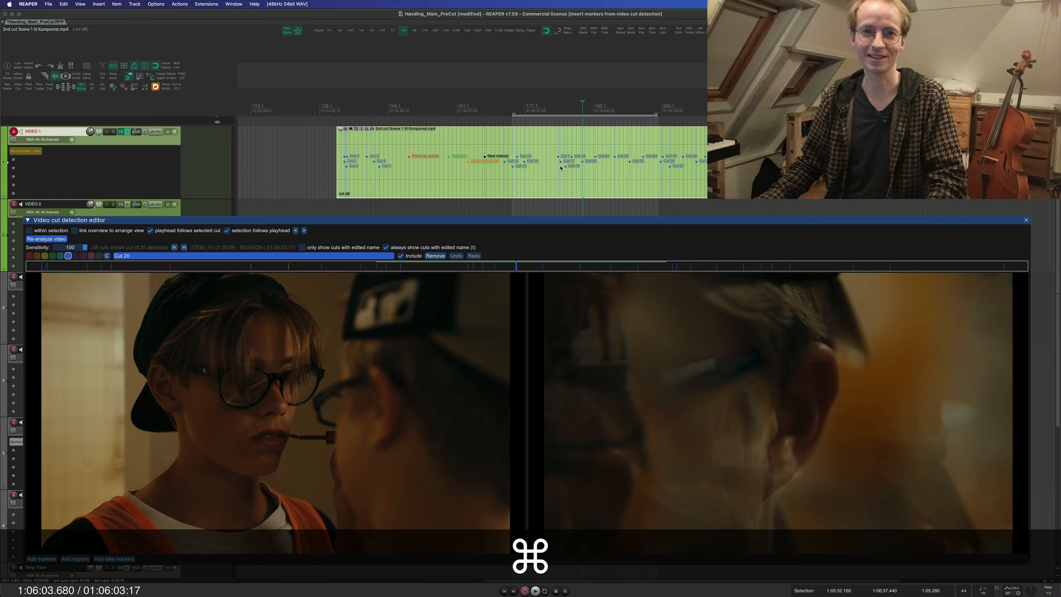
{"action": "scroll", "coordinate": [560, 167], "scroll_direction": "down", "scroll_amount": 3}
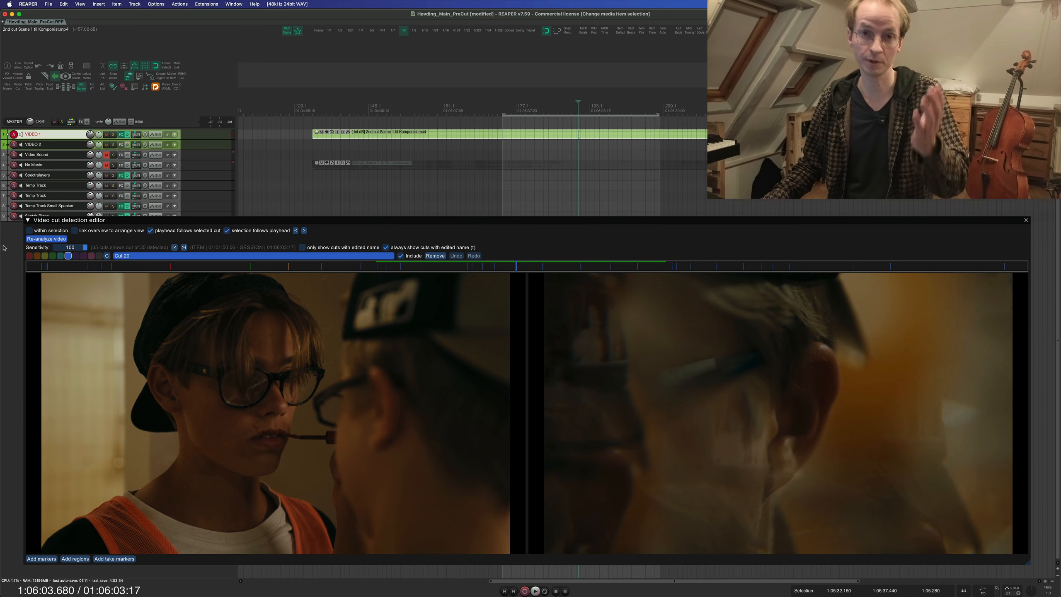